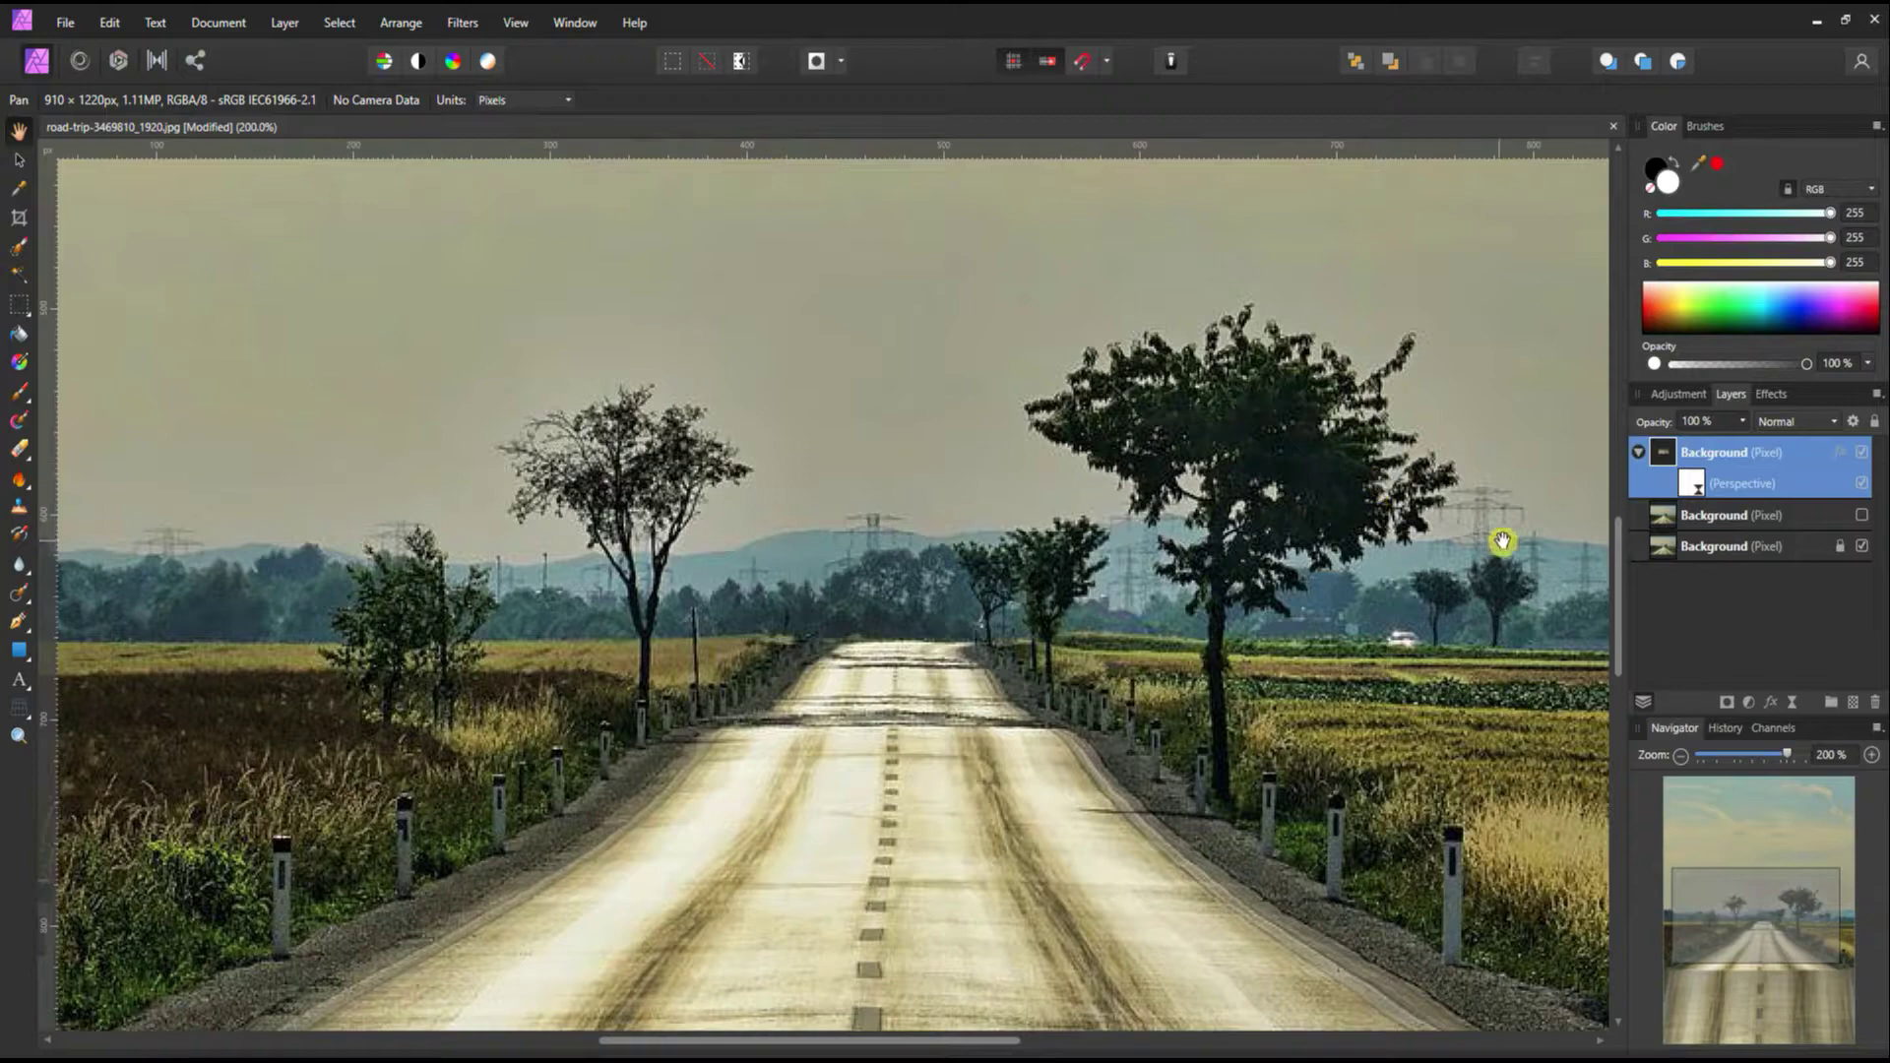
# - Restore the original 1920 × 1280 px road photo and zoom to fit it in the window
pyautogui.moveTo(1618, 581); pyautogui.dragTo(1622, 697)
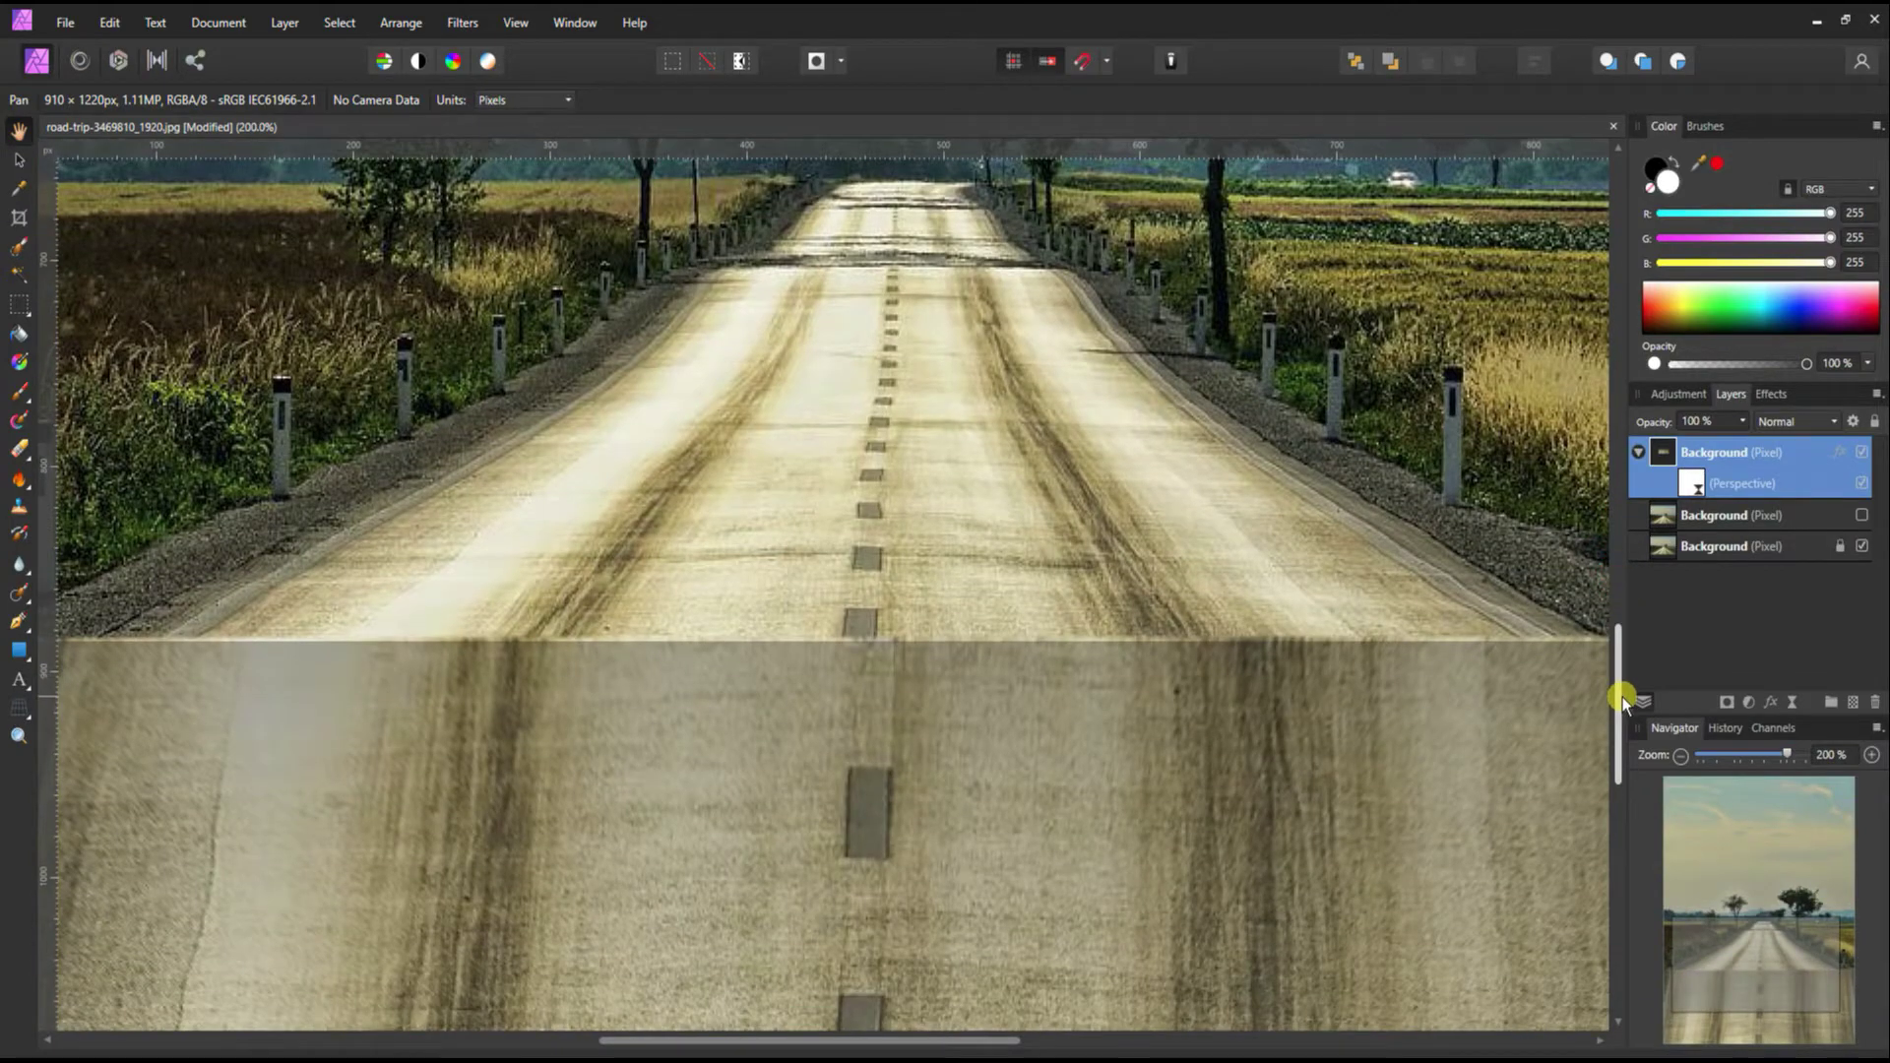
pyautogui.hotkey('ctrl', '0')
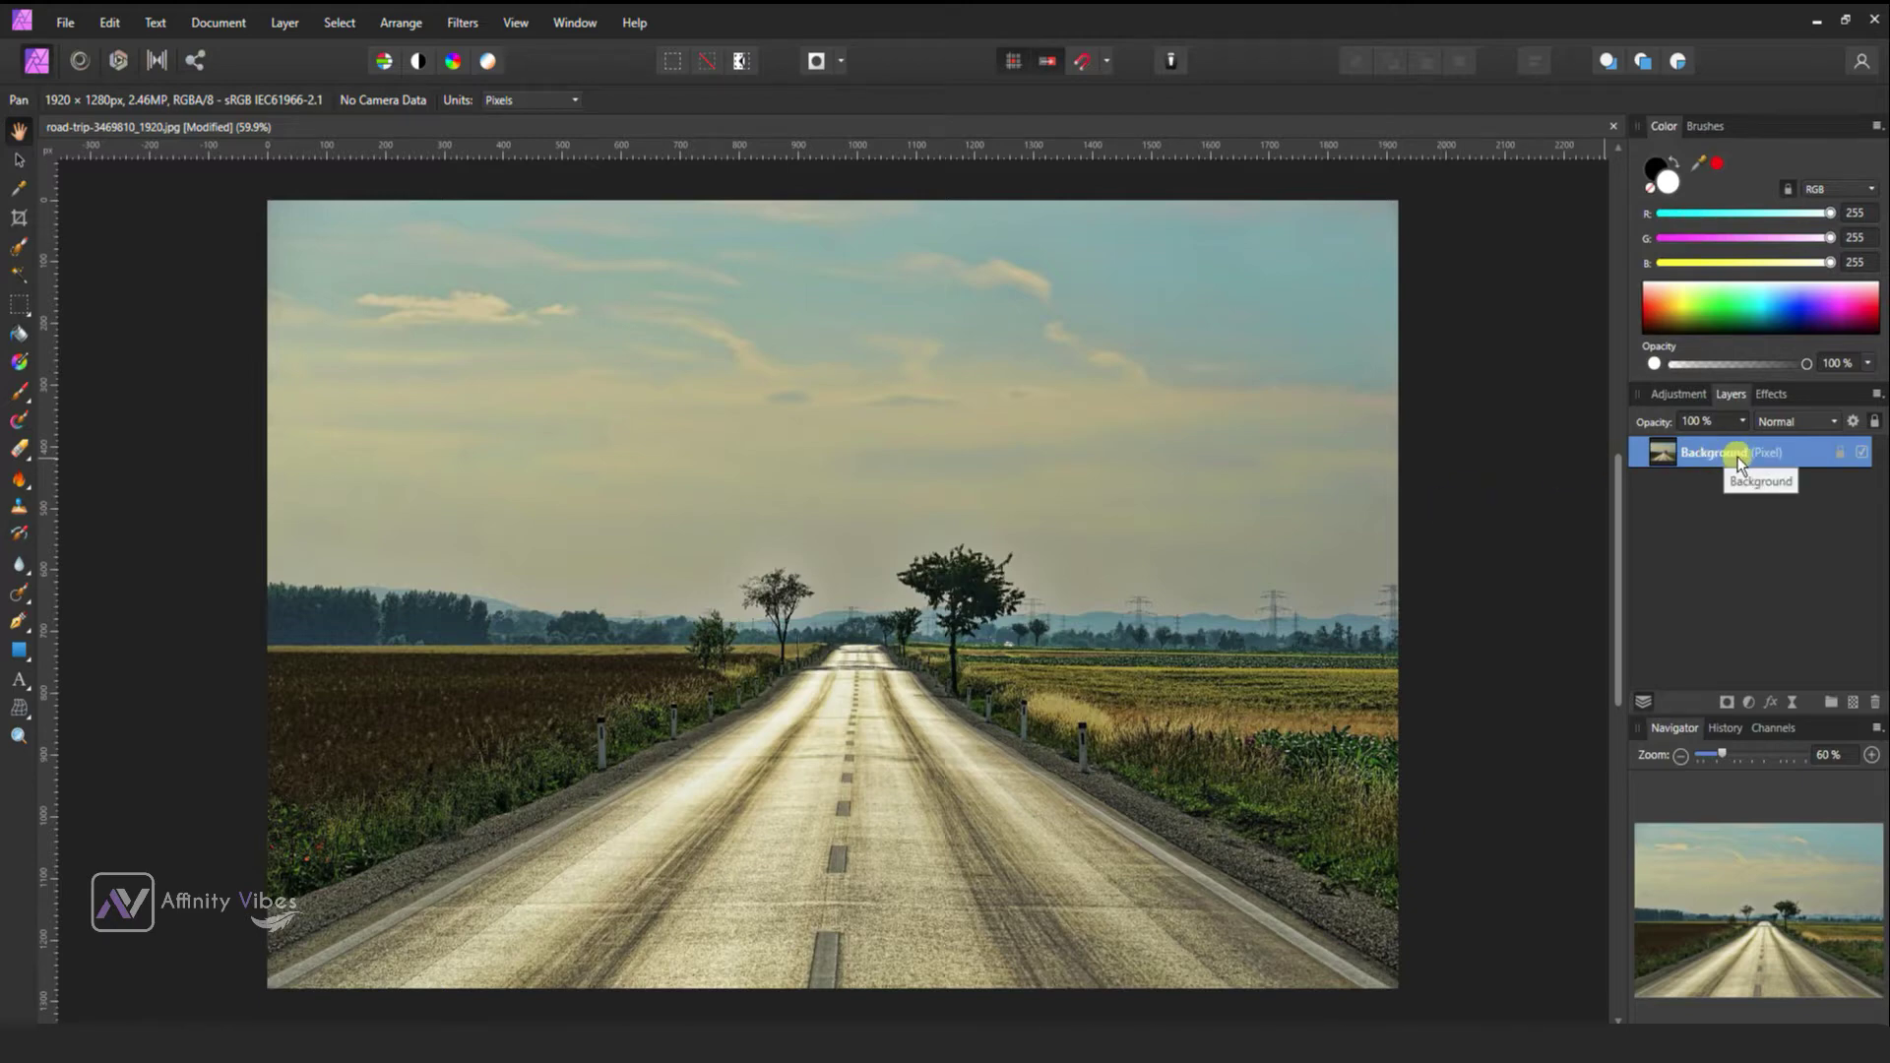
# - Duplicate the Background layer and draw a rectangular selection over the lower road
pyautogui.hotkey('ctrl', 'j')
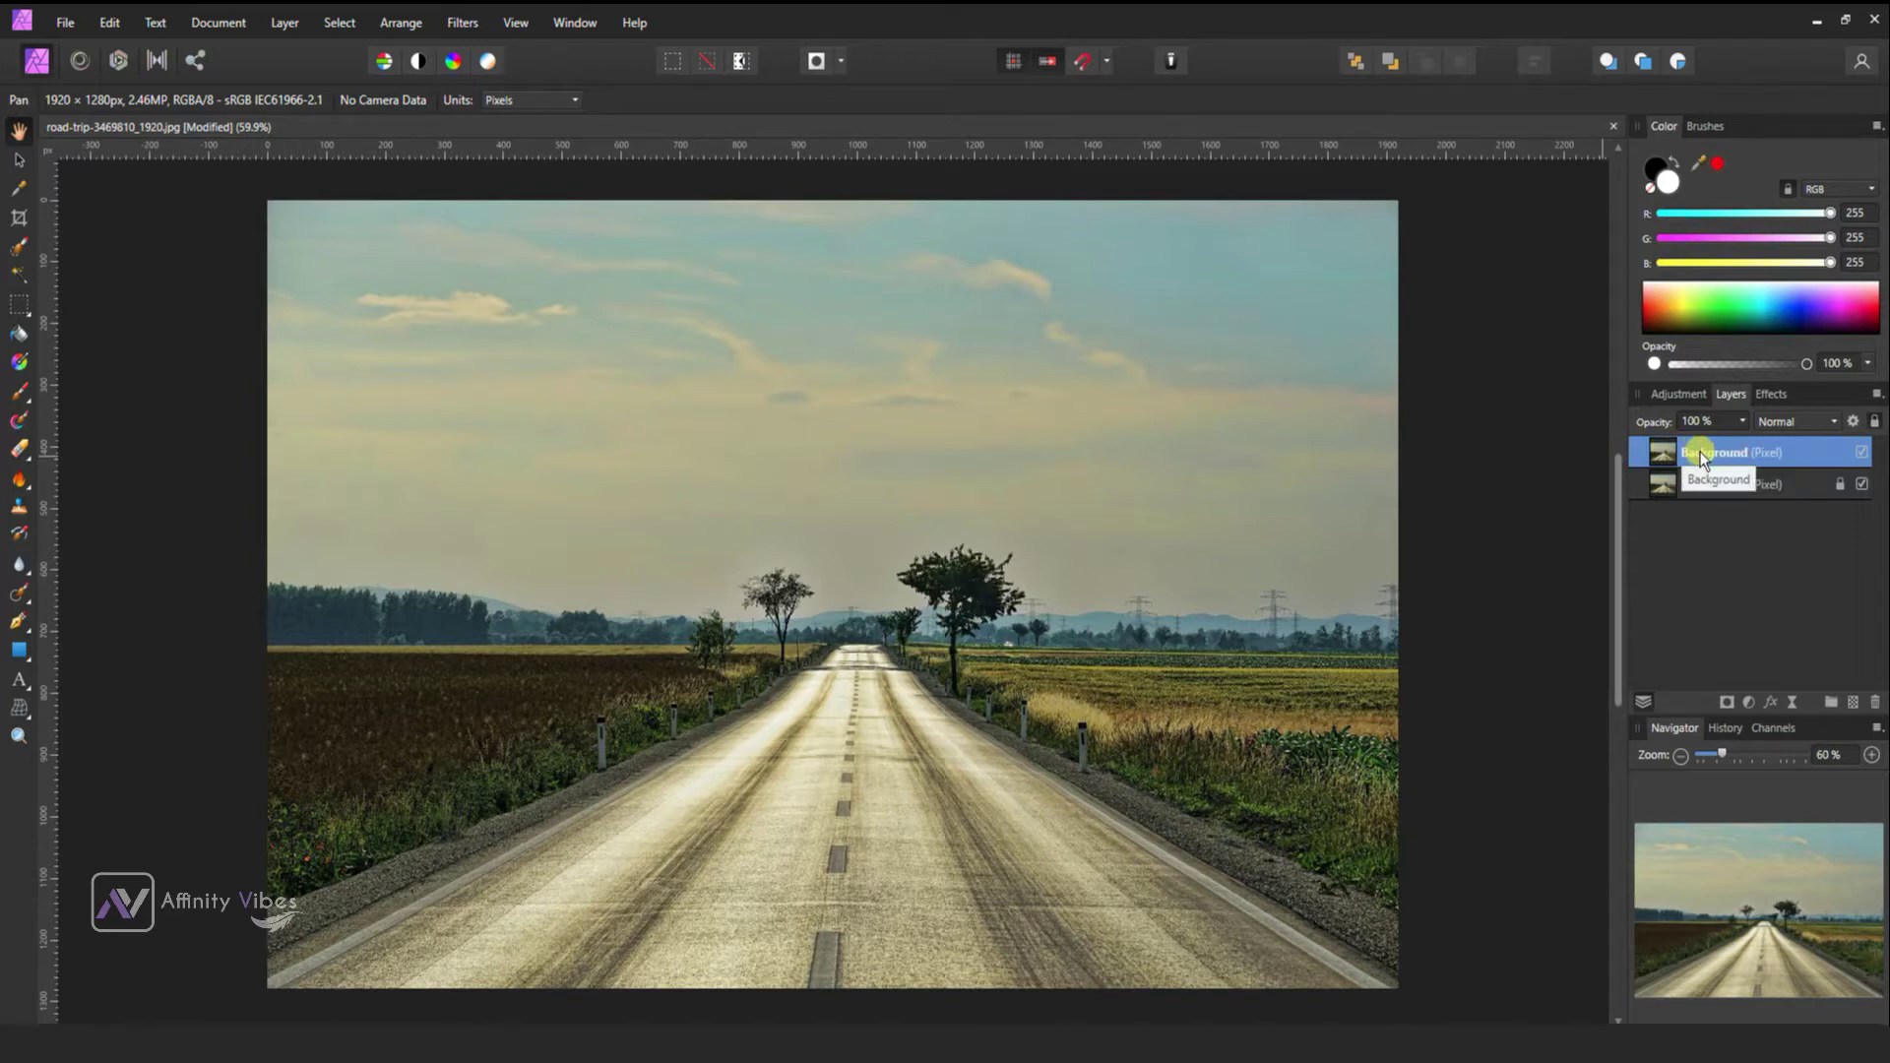
pyautogui.rightClick(18, 305)
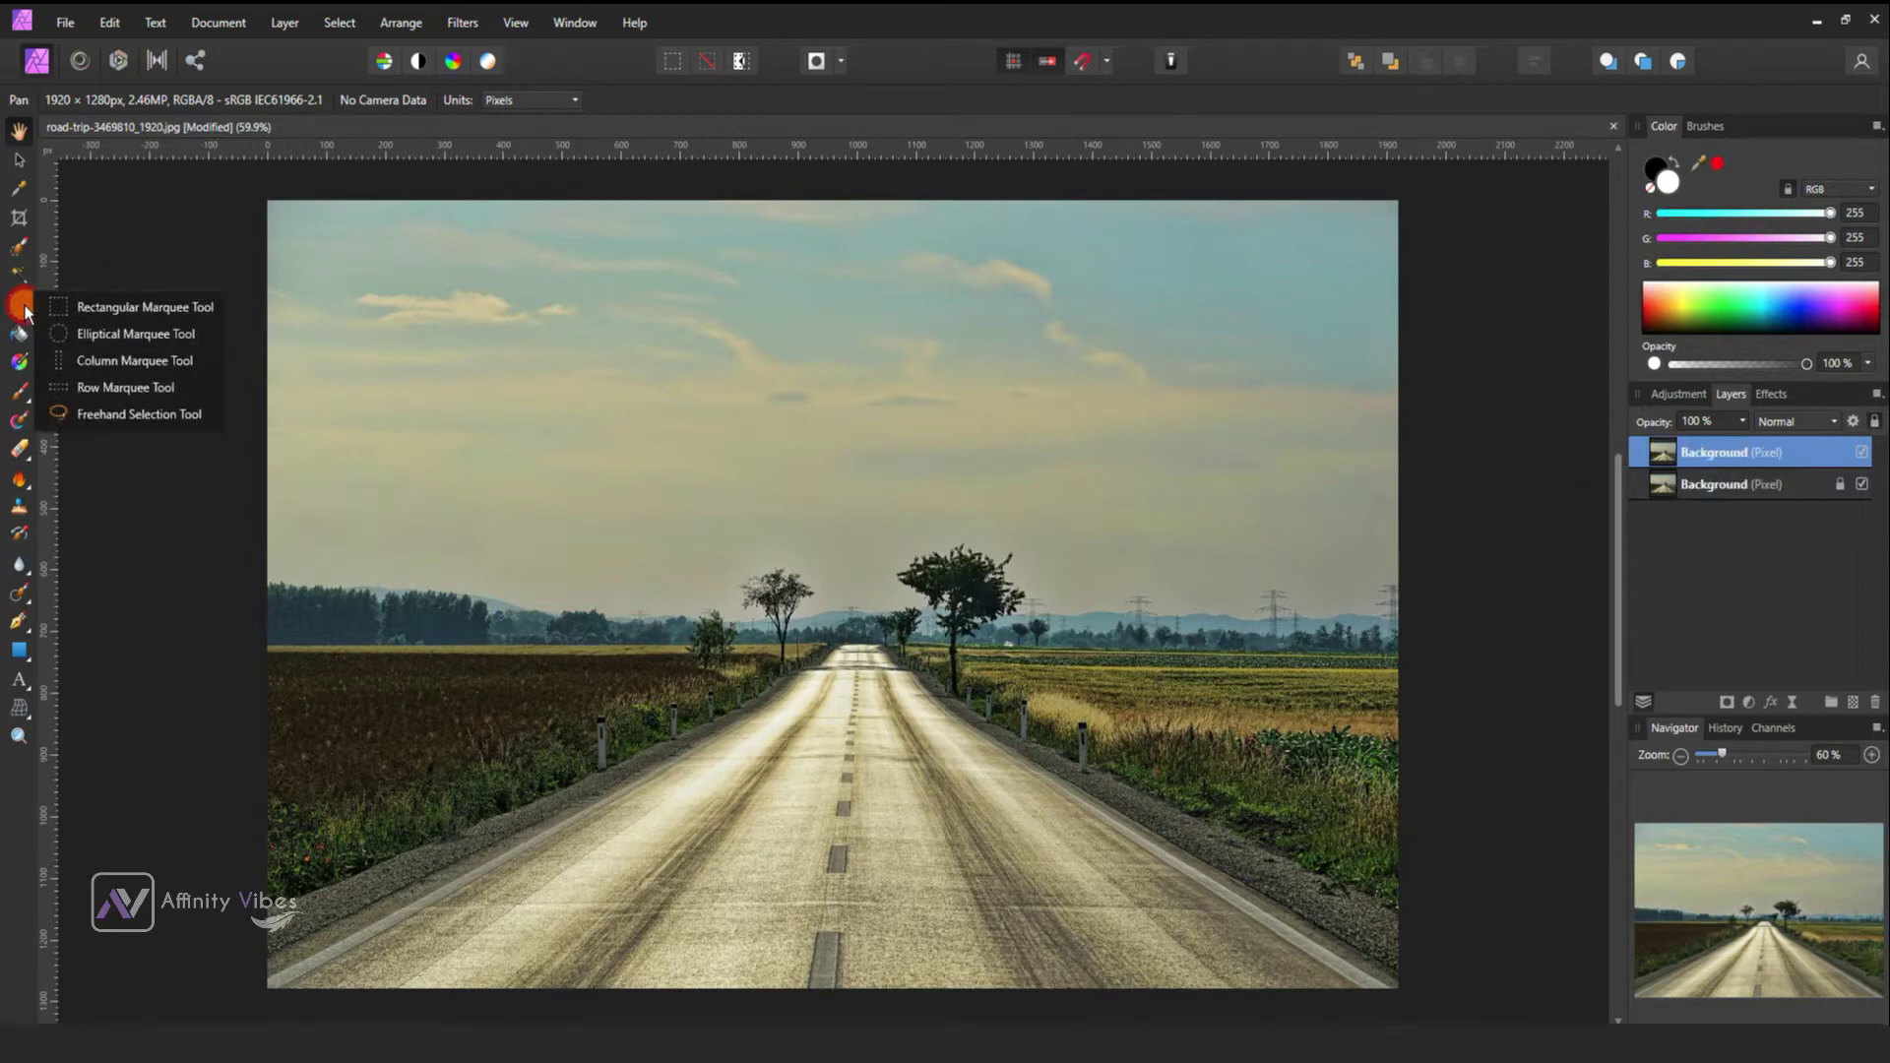
pyautogui.click(206, 309)
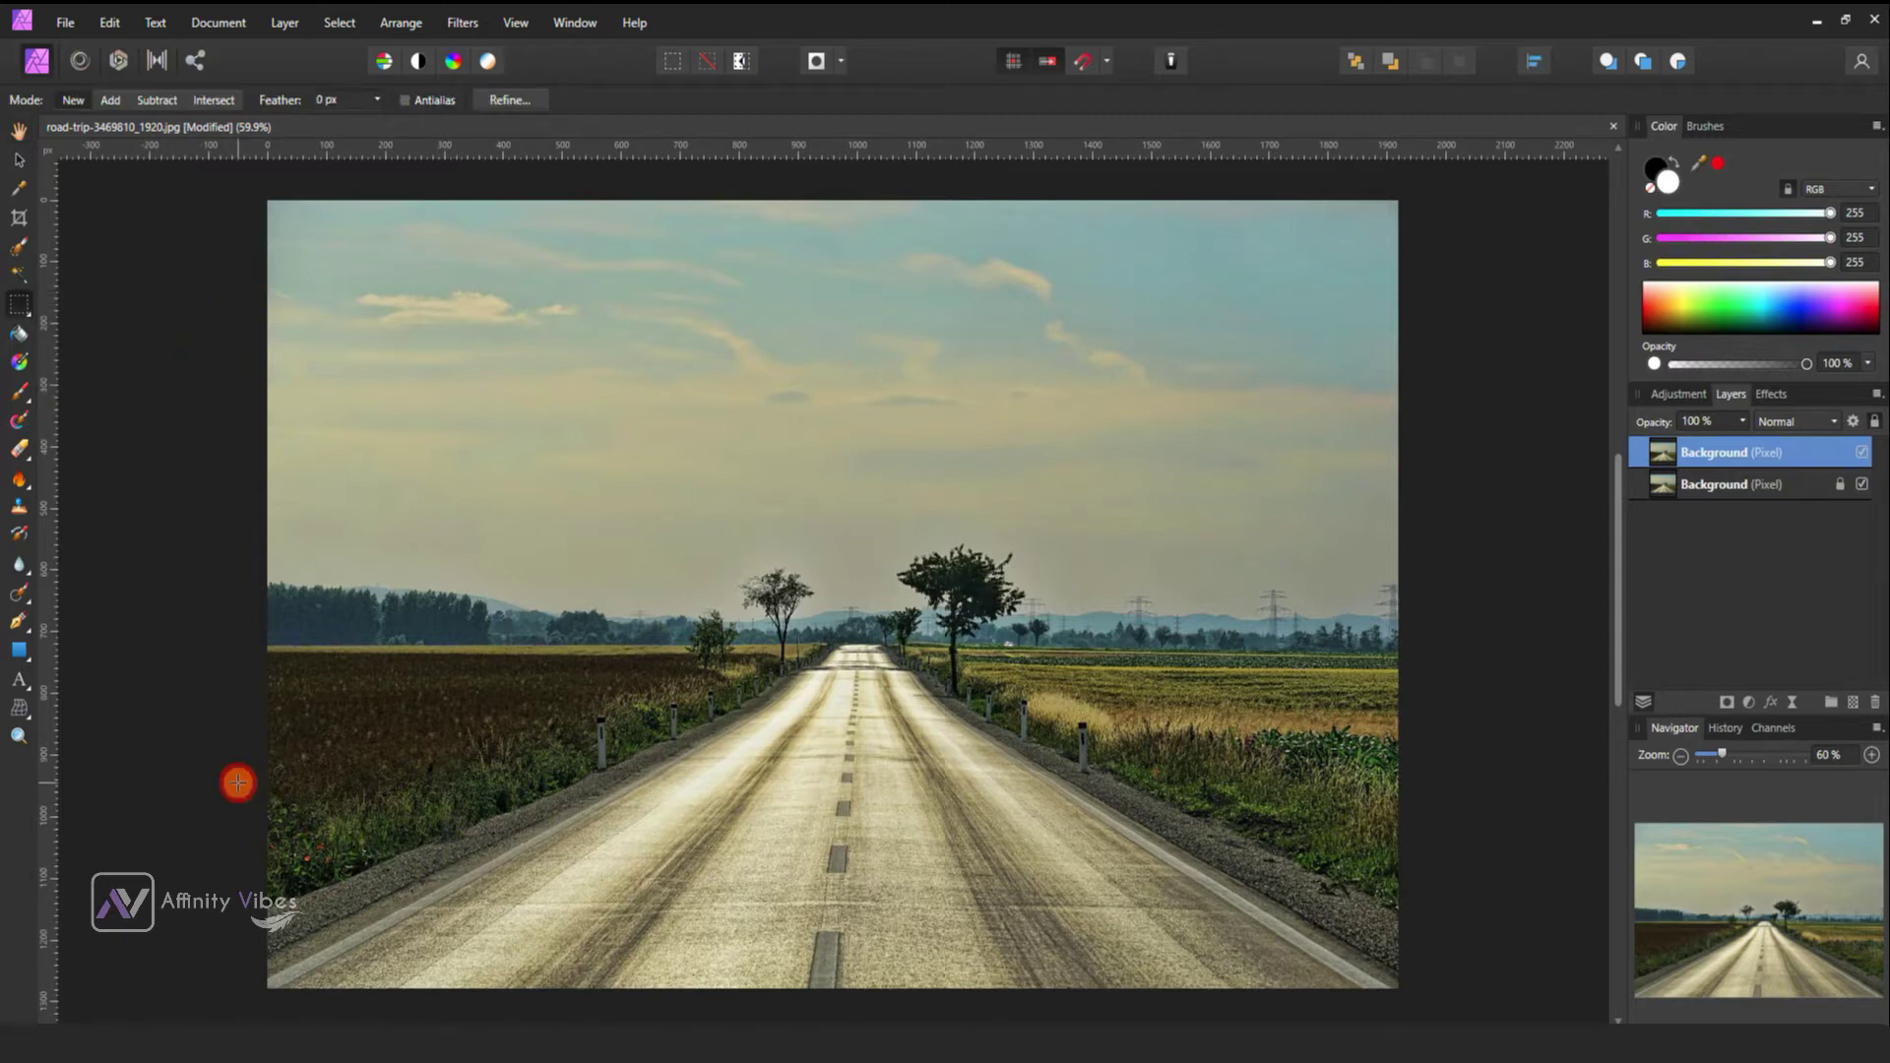
pyautogui.moveTo(238, 783); pyautogui.dragTo(1433, 987)
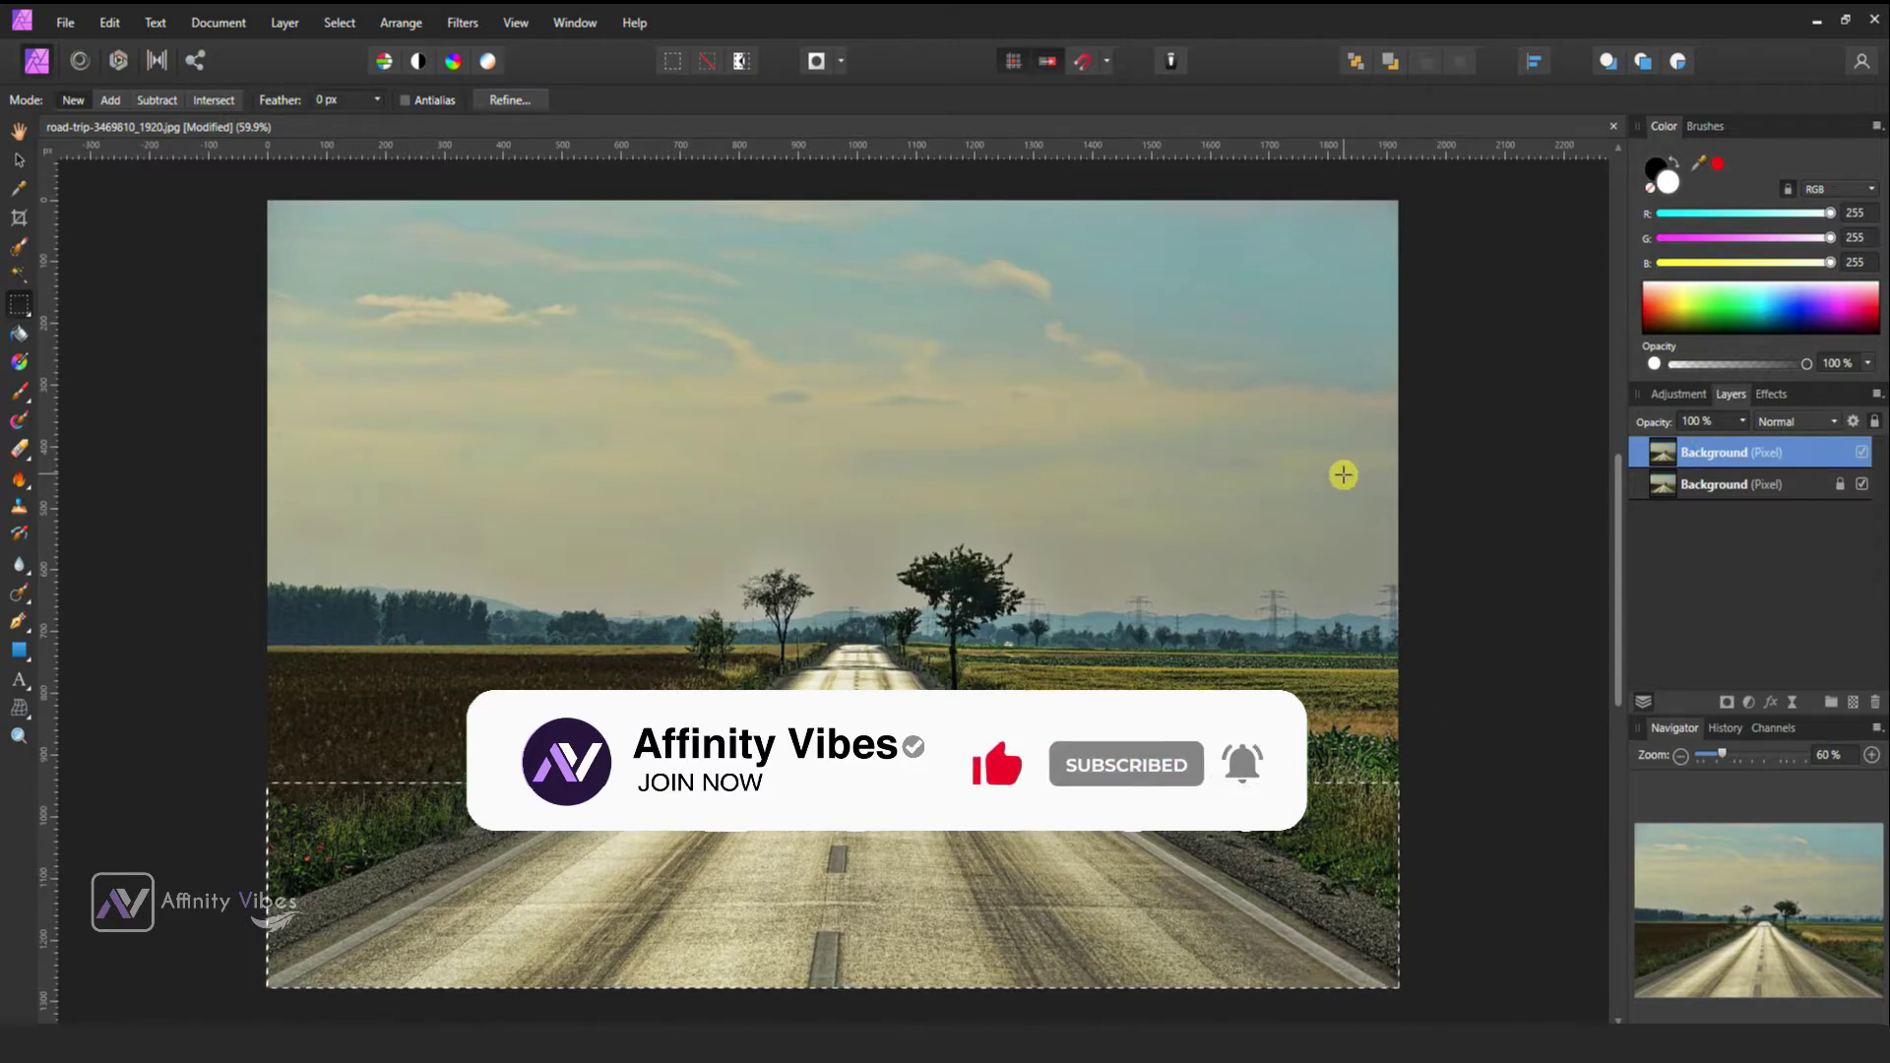
# - Copy the road strip to a new top layer, hide the middle duplicate, and deselect
pyautogui.hotkey('ctrl', 'j')
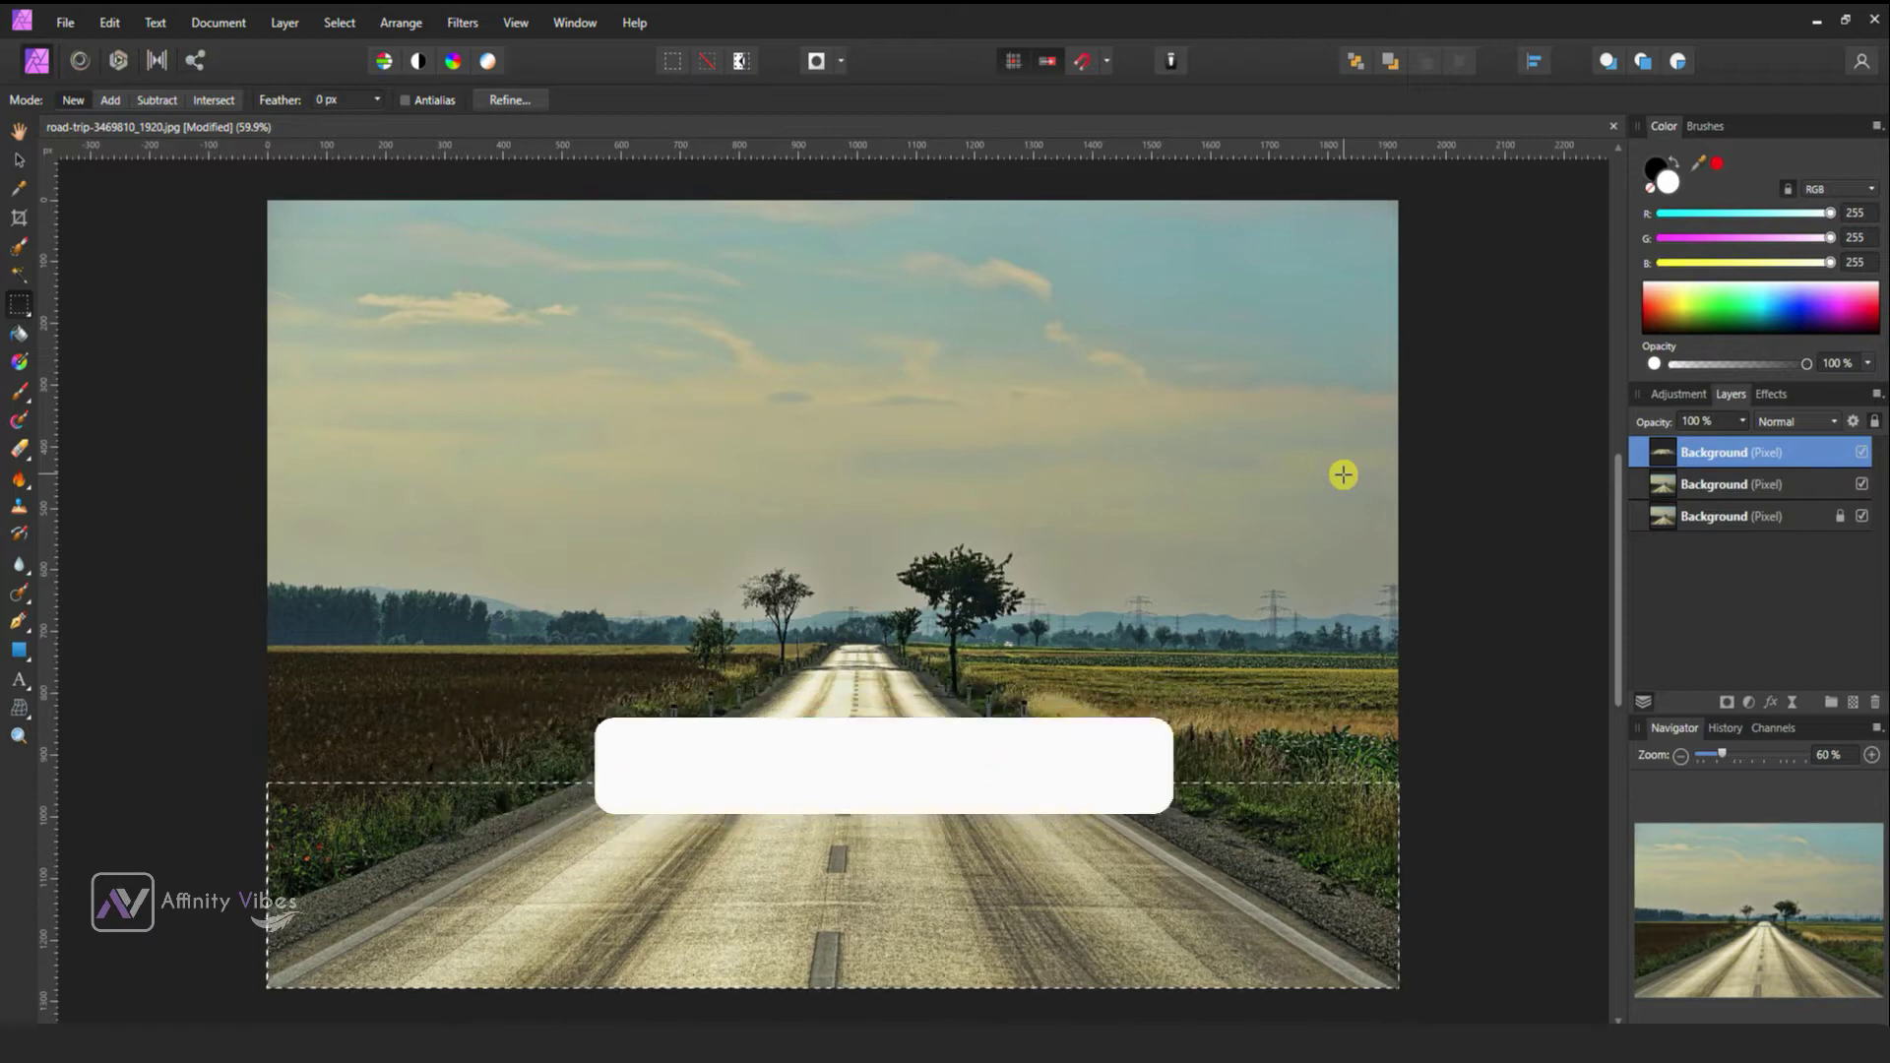
pyautogui.click(1862, 483)
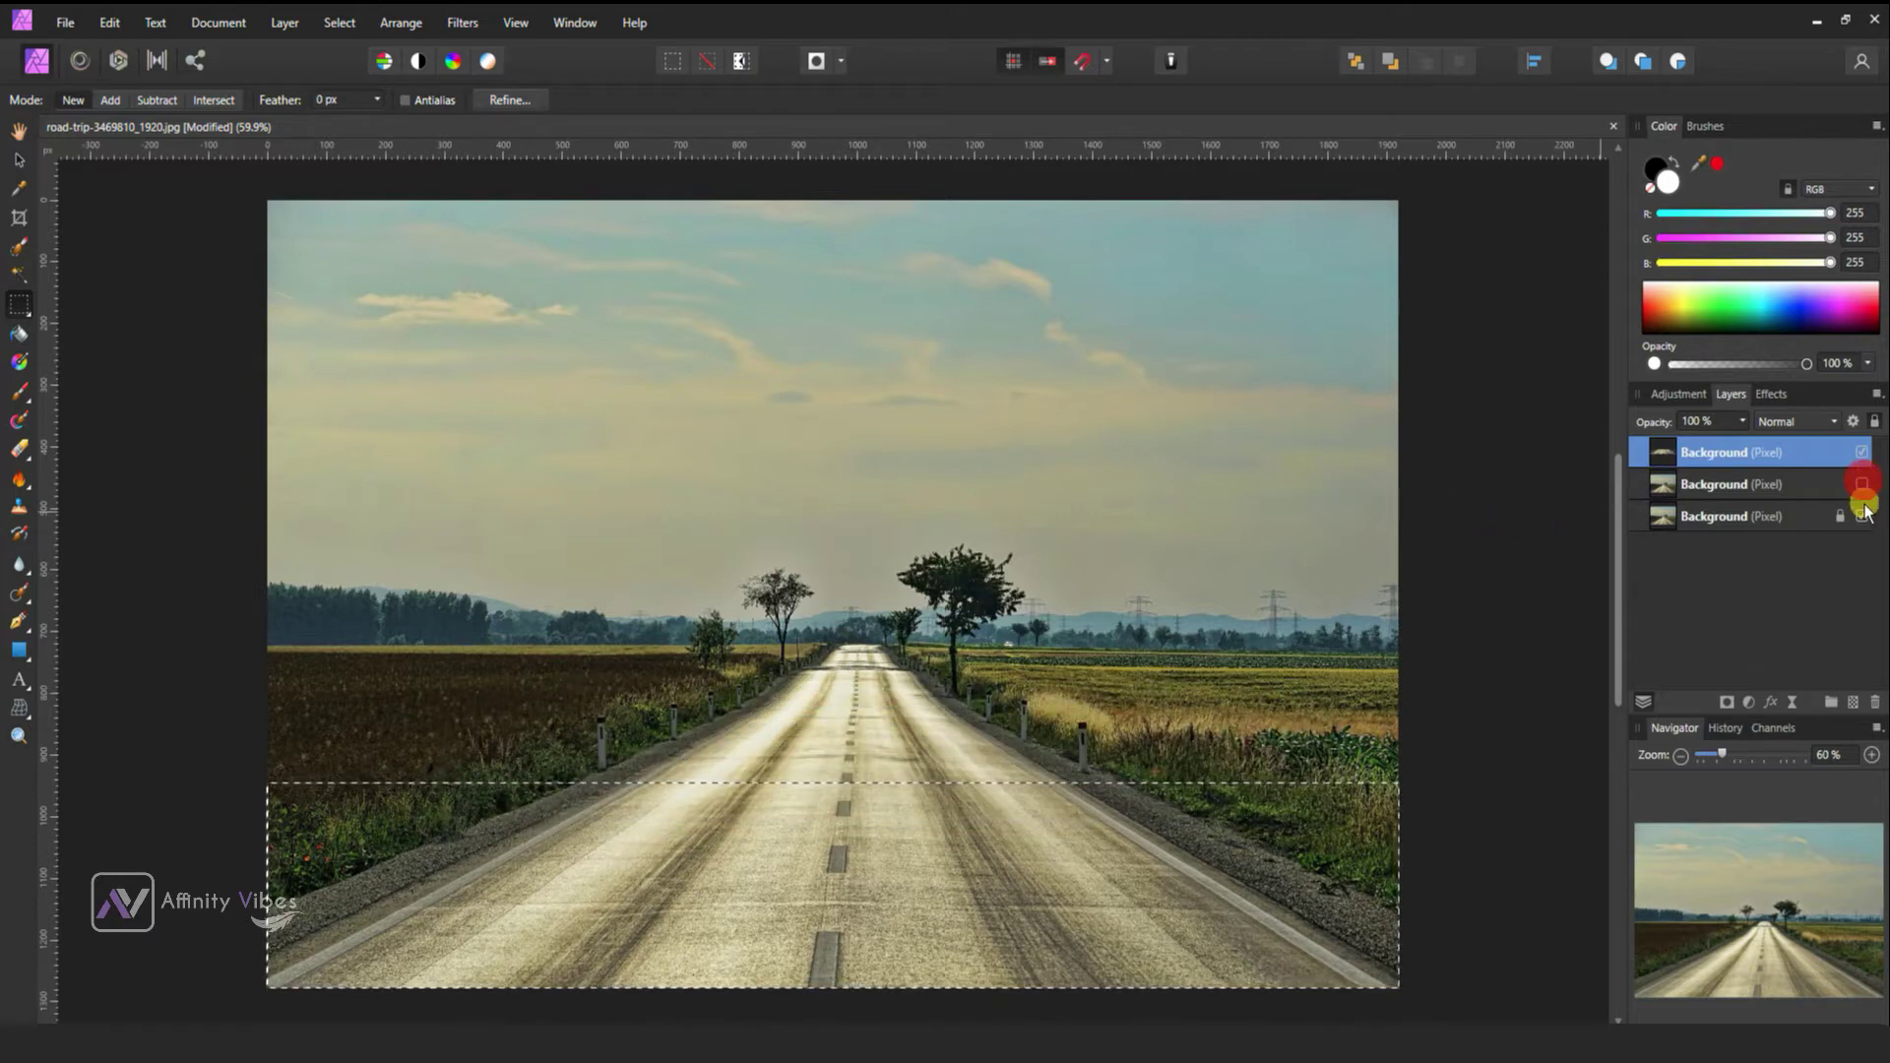
pyautogui.click(1862, 516)
pyautogui.click(1862, 516)
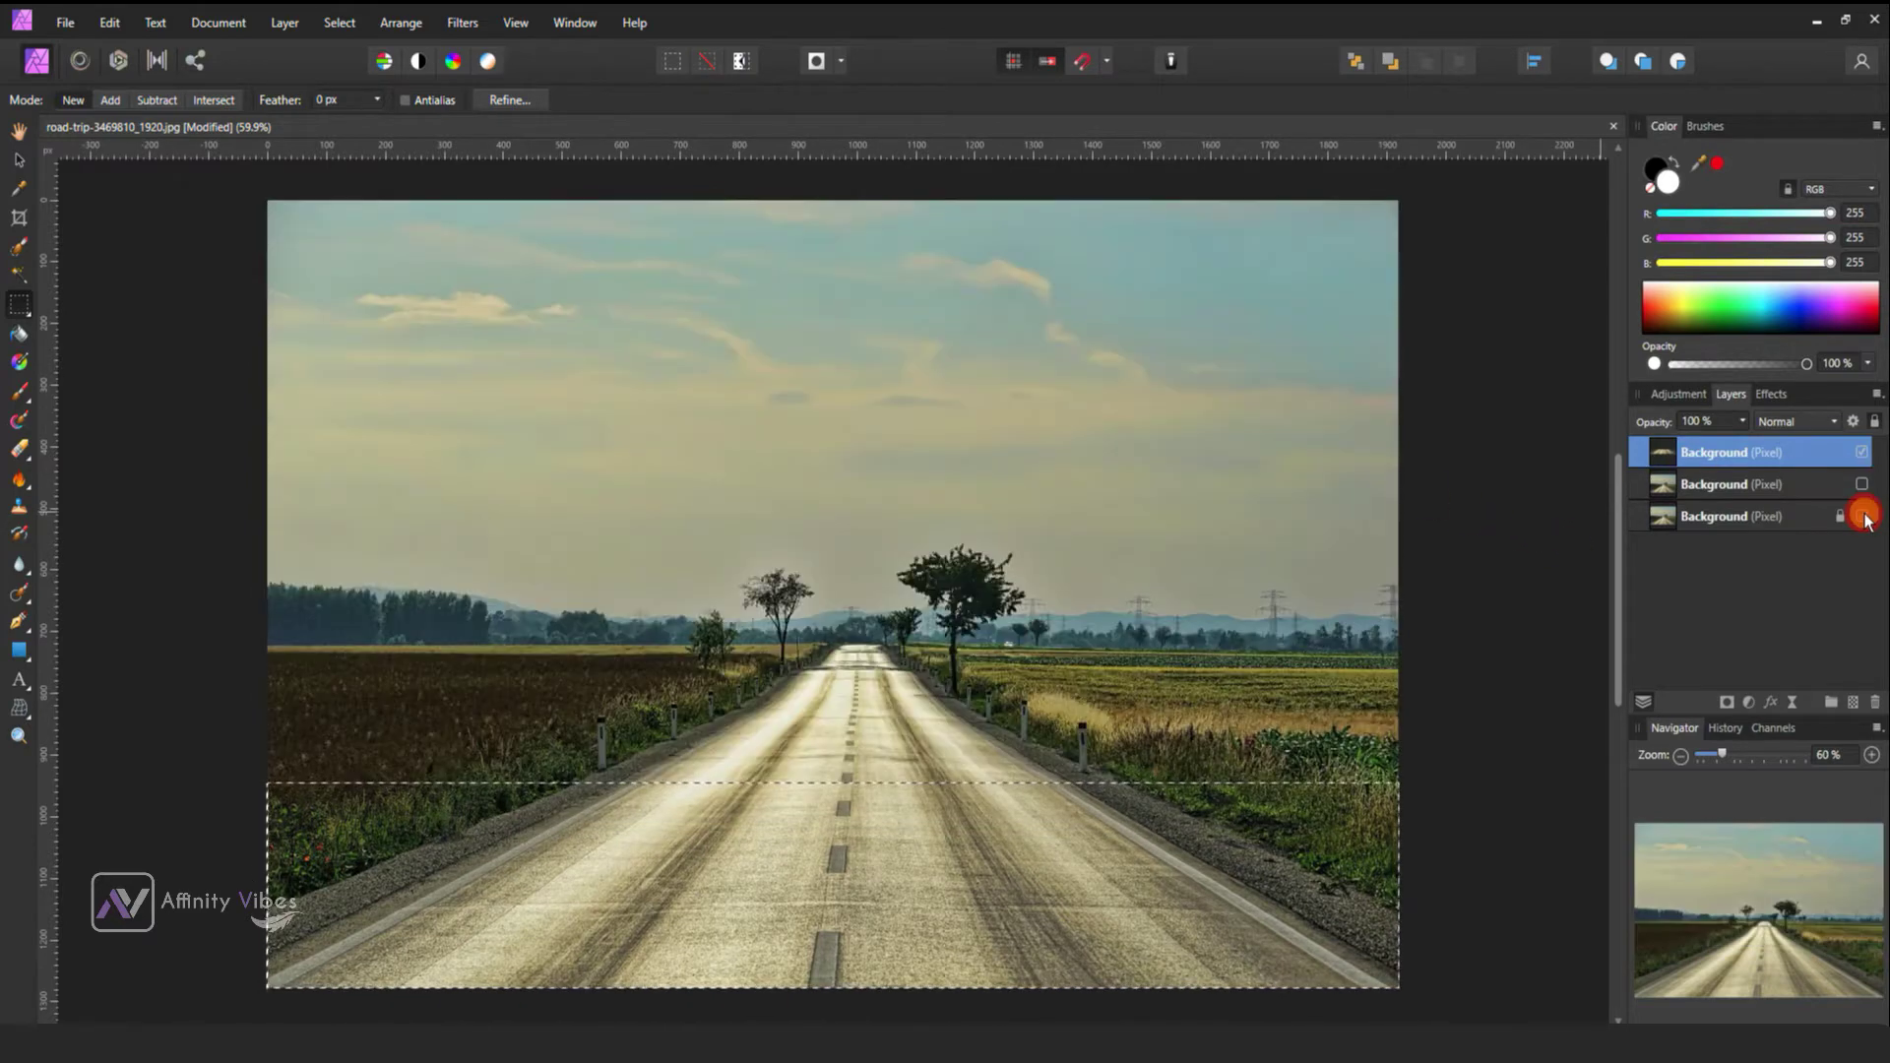
pyautogui.hotkey('ctrl', 'd')
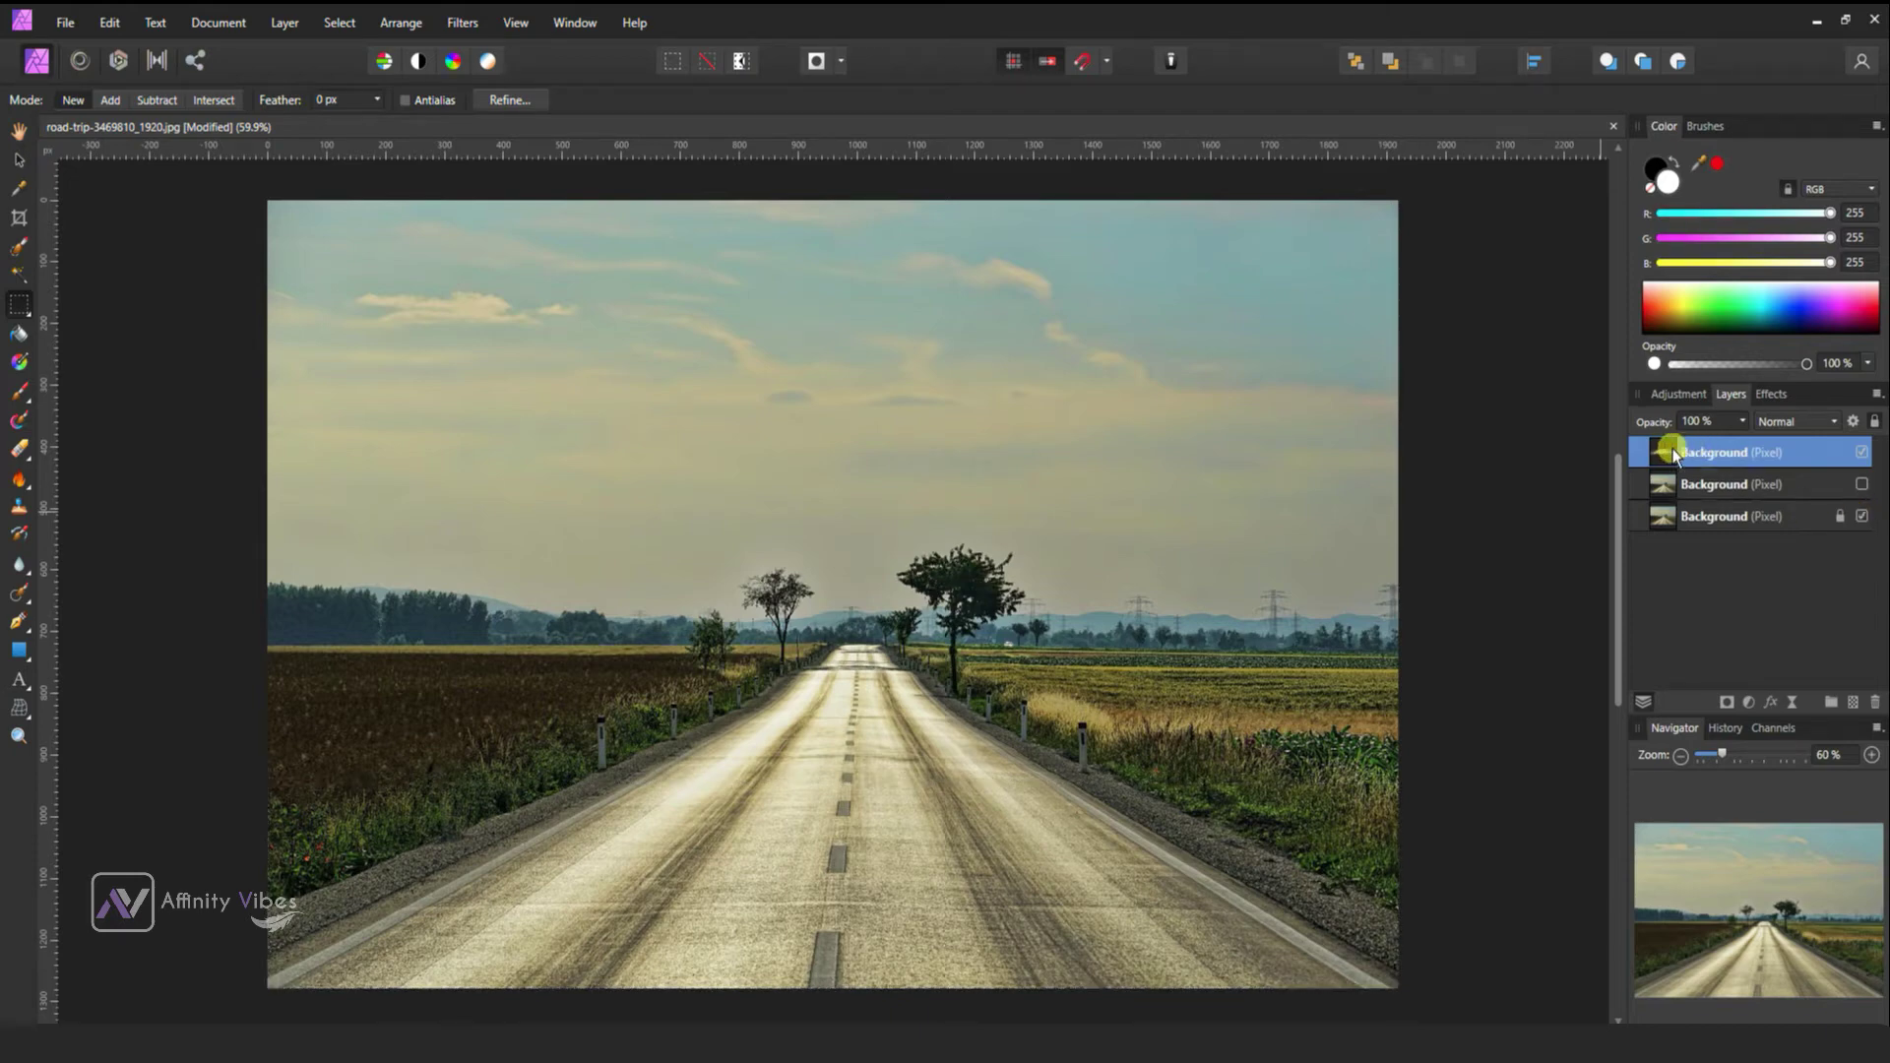
# - Add a Perspective live filter to the top road-strip layer
pyautogui.press('h')
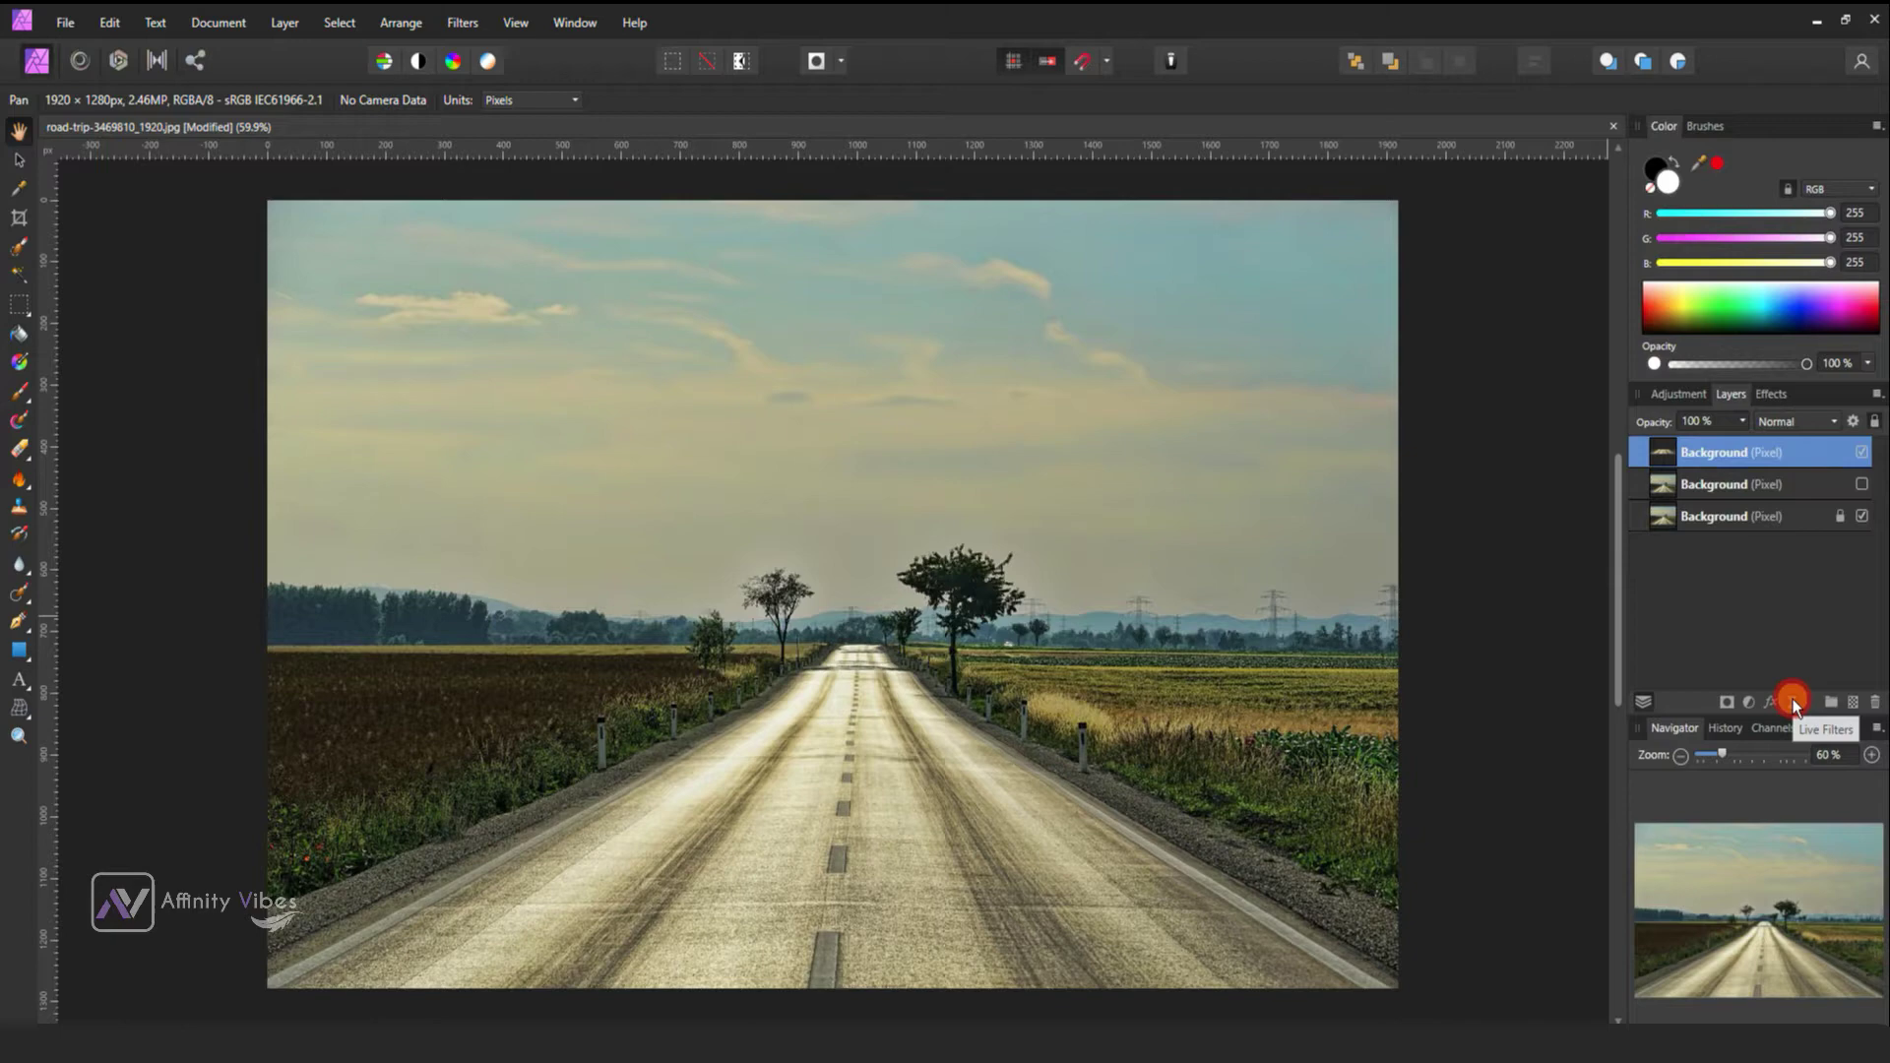
pyautogui.click(1793, 701)
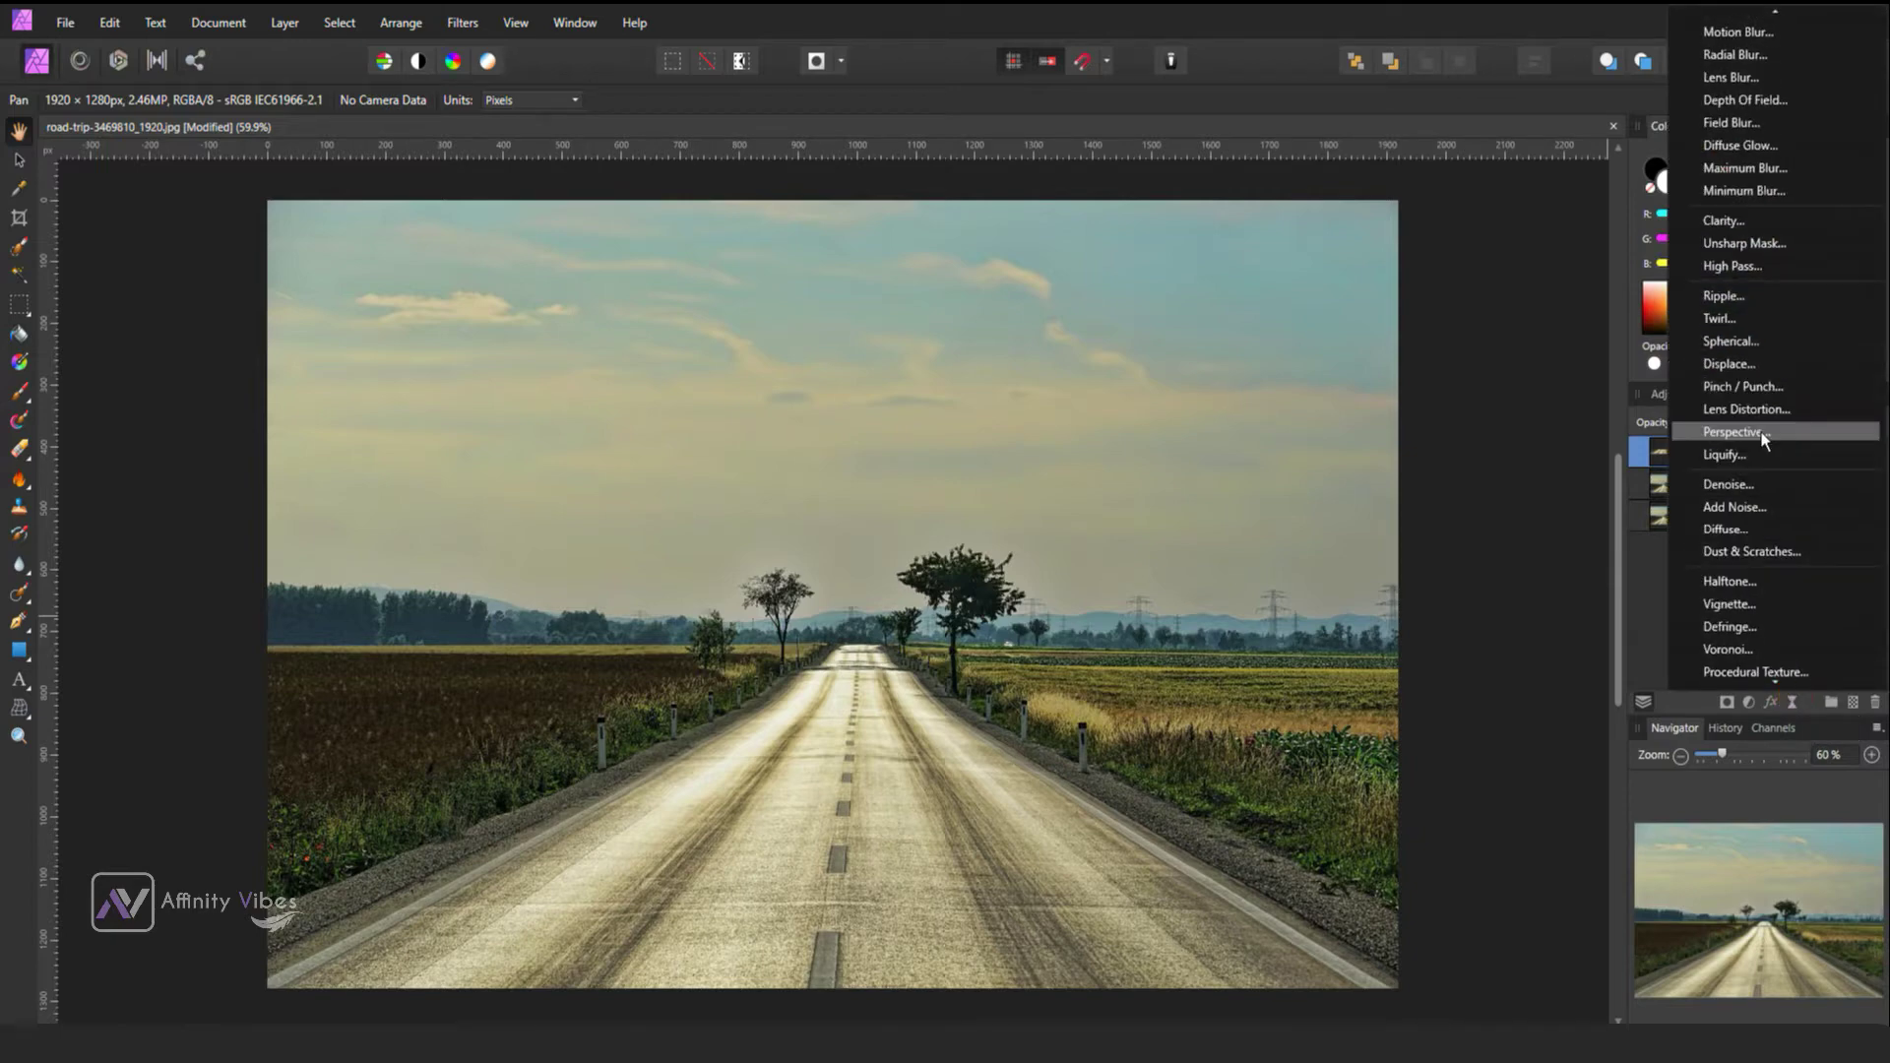
pyautogui.click(1804, 440)
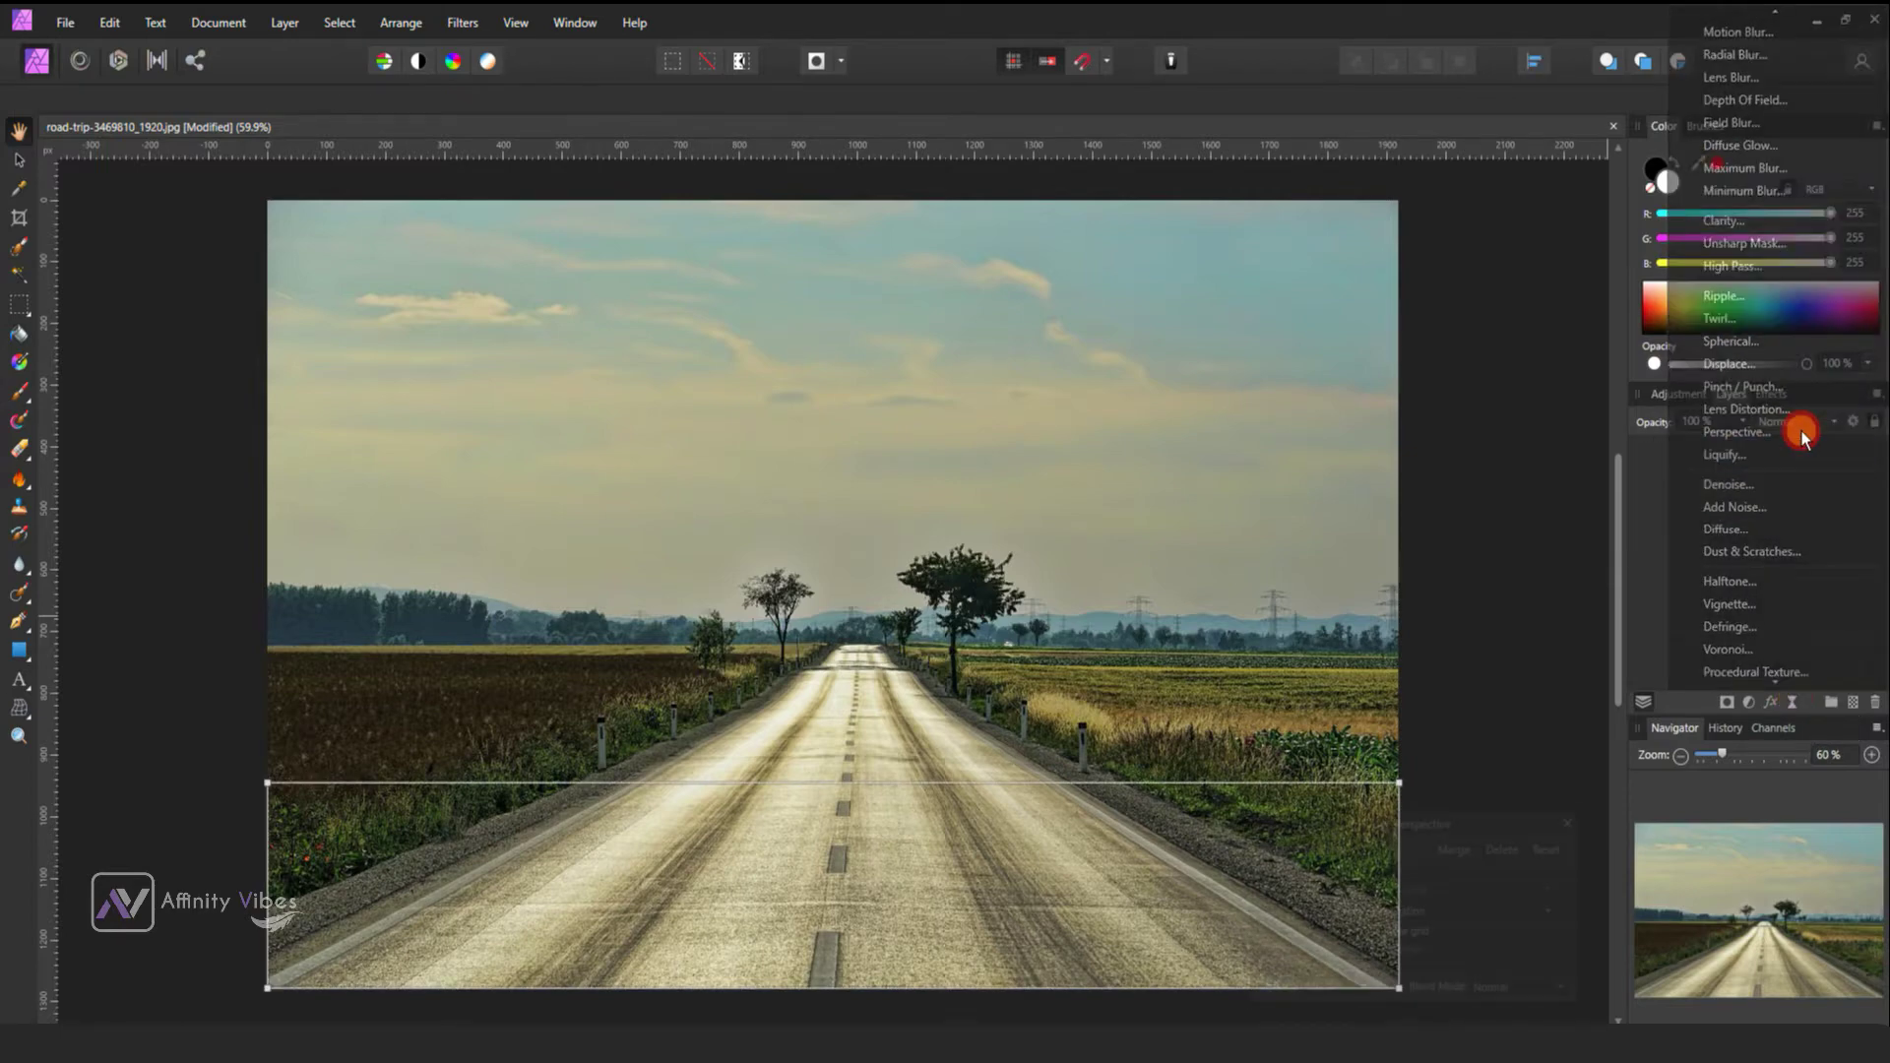
pyautogui.moveTo(1413, 837); pyautogui.dragTo(1335, 380)
pyautogui.hotkey('ctrl', '-')
# - Pull the strip's top corners outward and its bottom corners inward
pyautogui.moveTo(1303, 750); pyautogui.dragTo(1402, 748)
pyautogui.moveTo(370, 750); pyautogui.dragTo(261, 750)
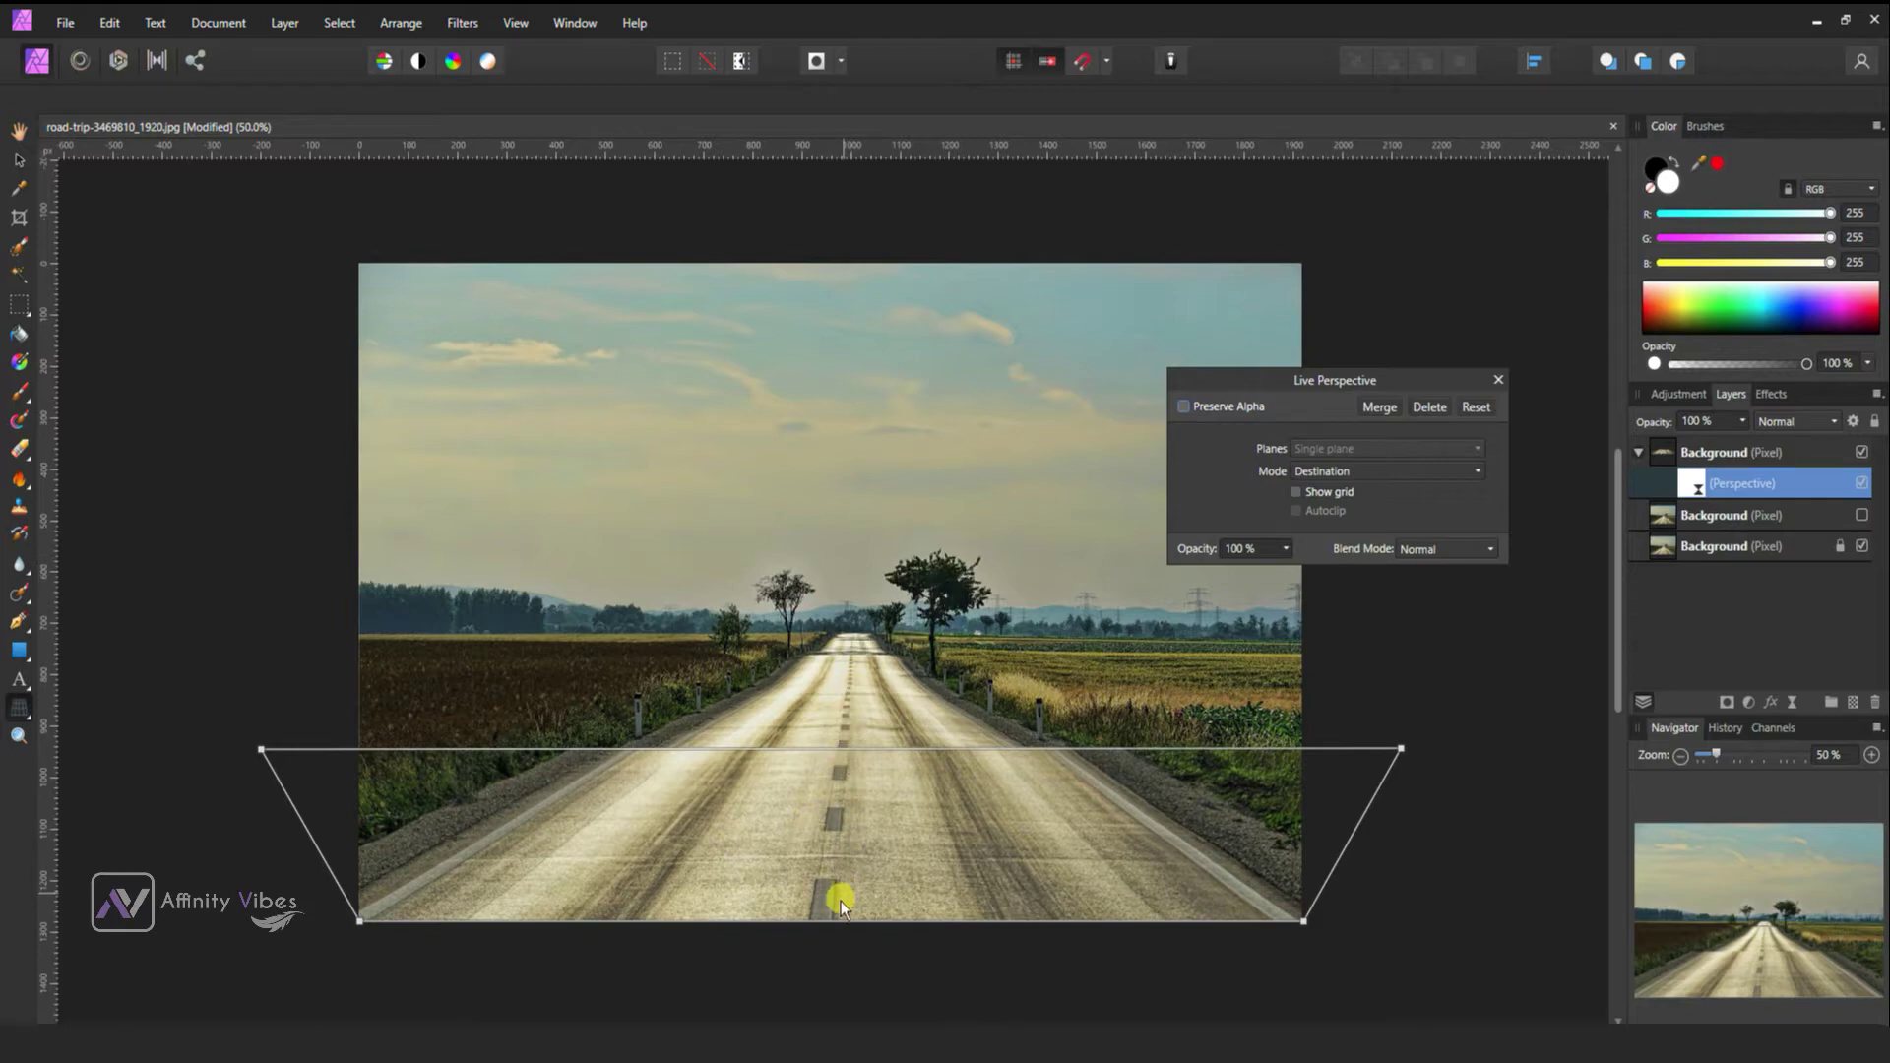
pyautogui.click(363, 923)
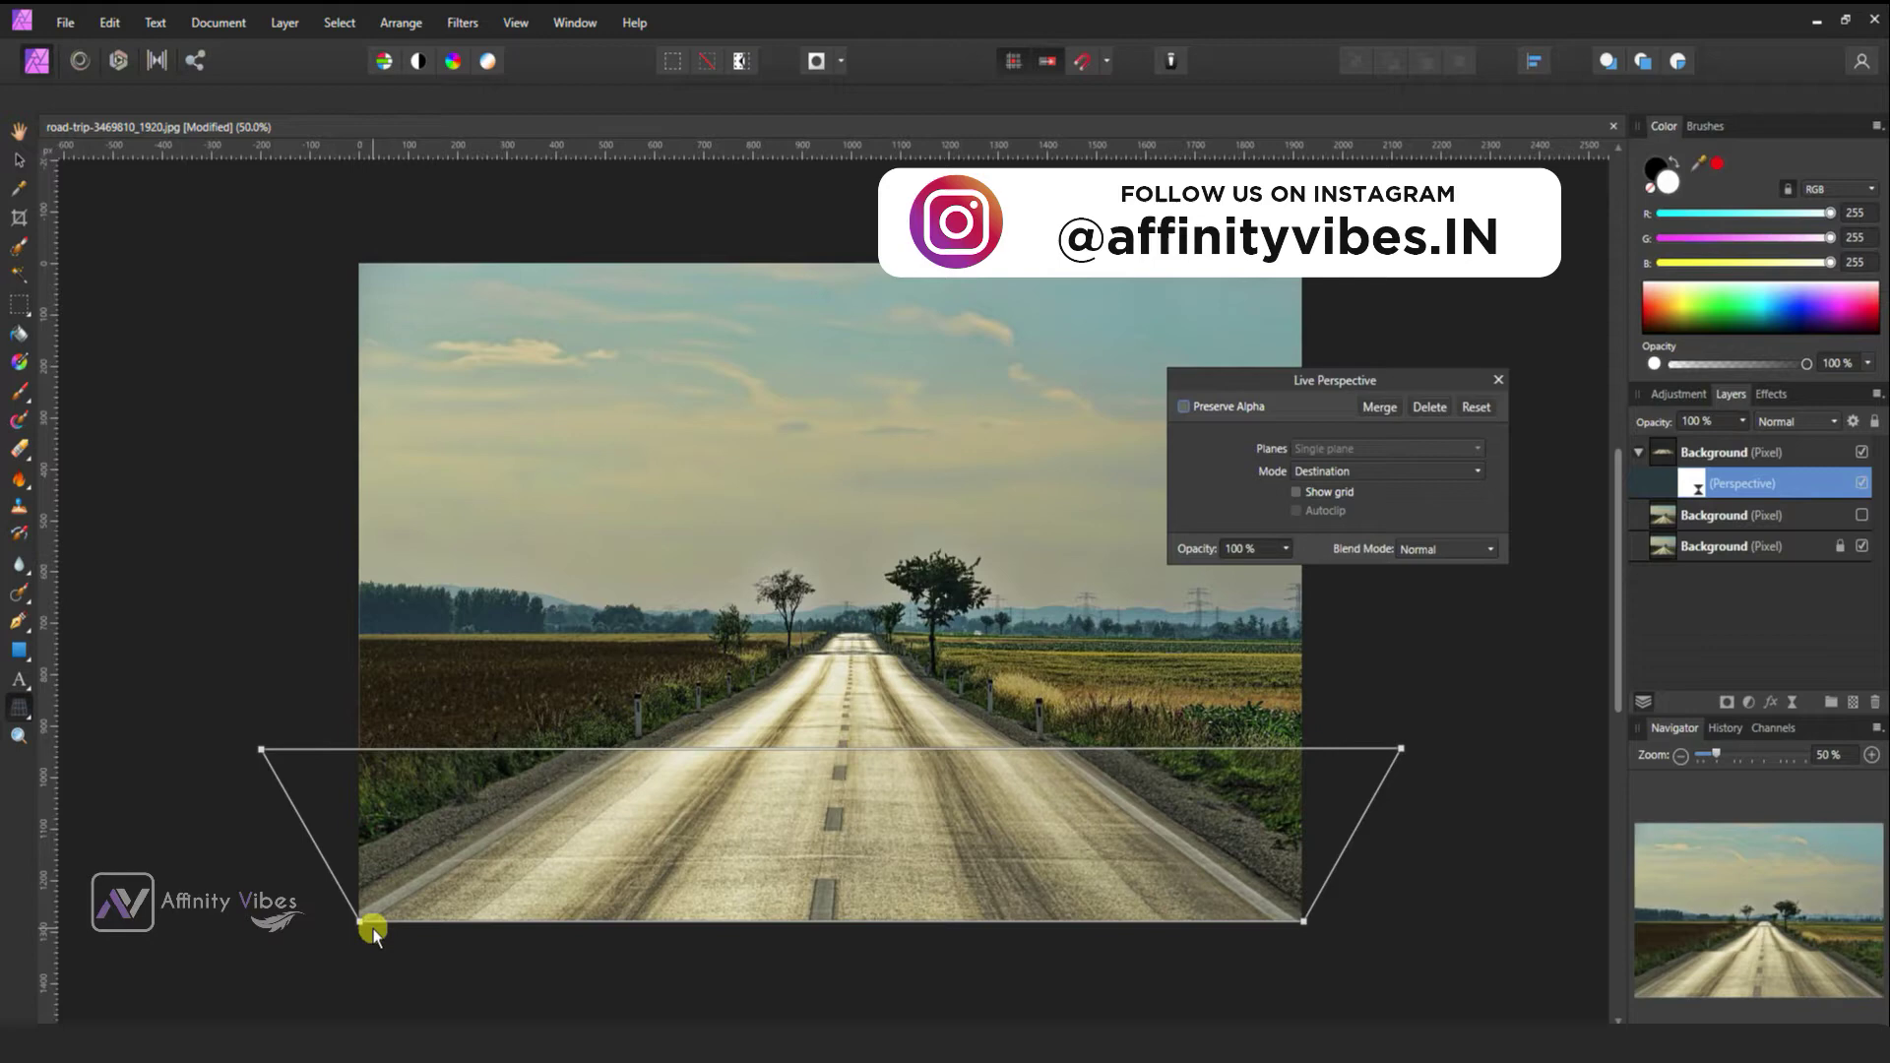
pyautogui.moveTo(363, 925); pyautogui.dragTo(606, 899)
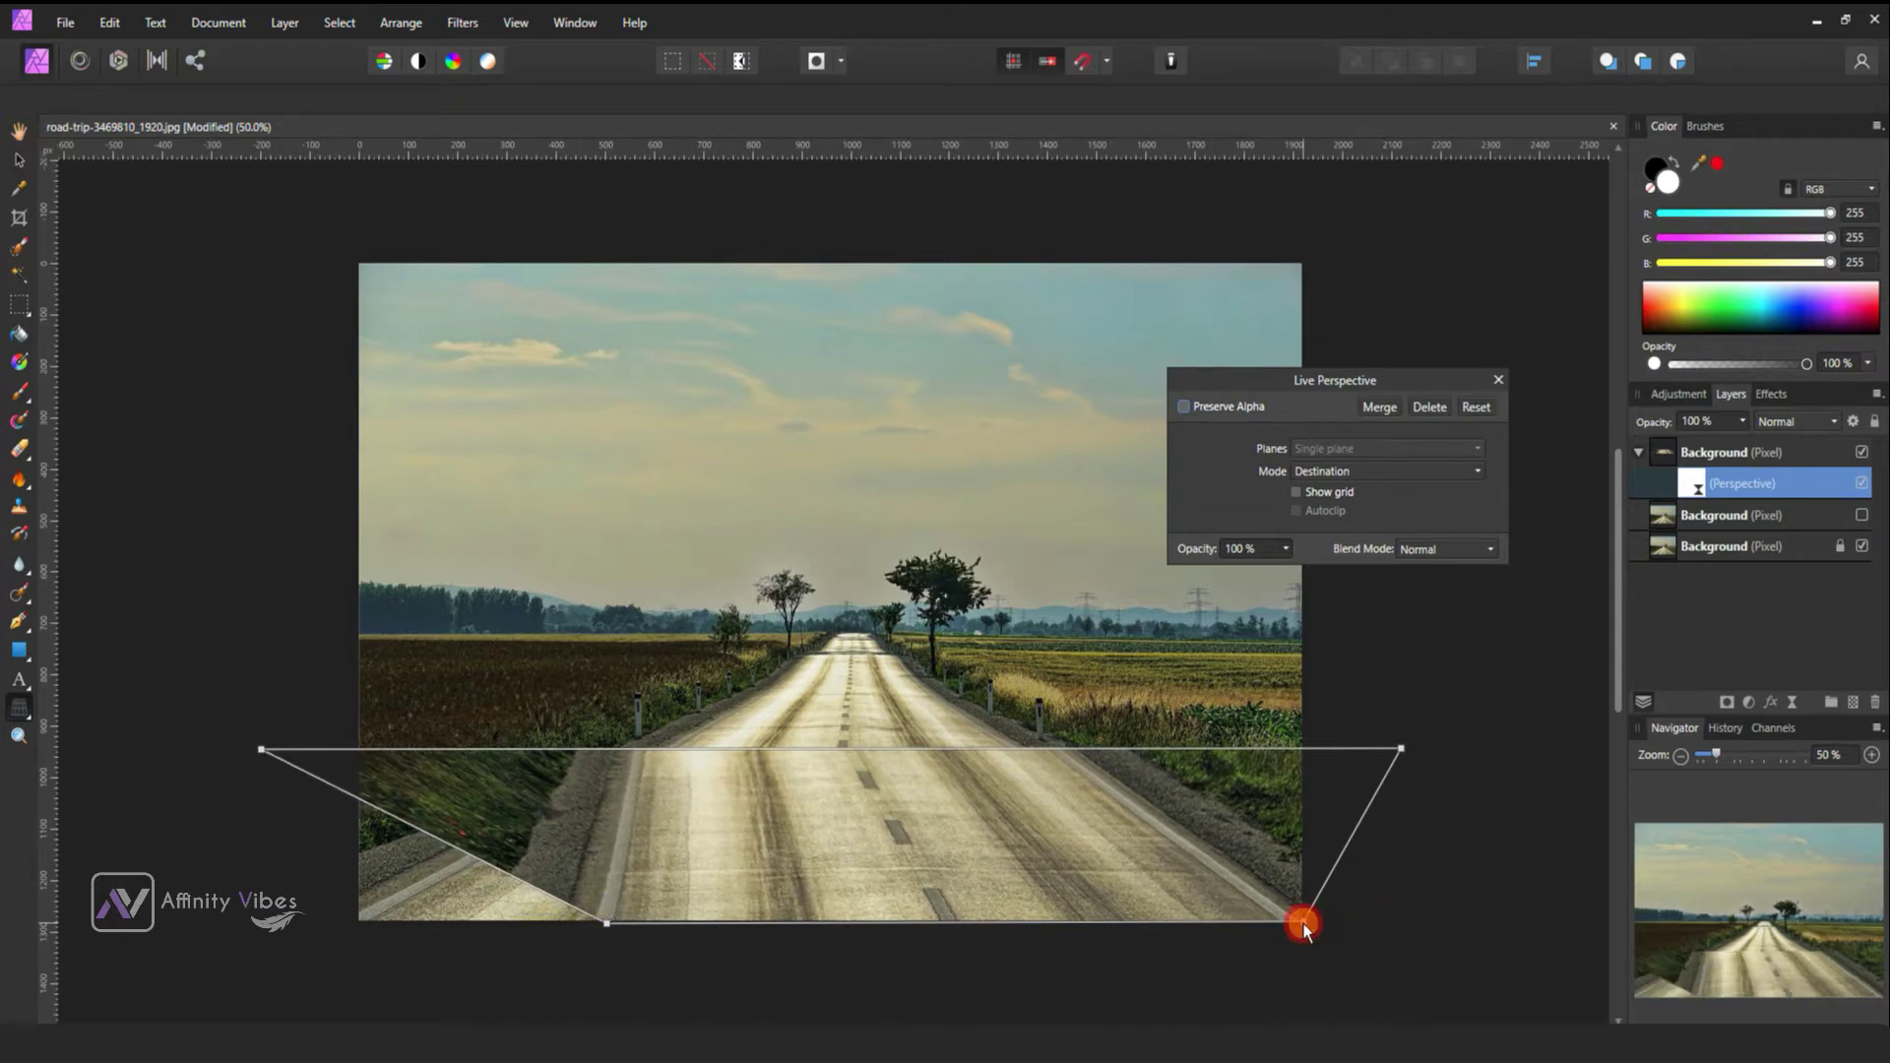
pyautogui.moveTo(1293, 926); pyautogui.dragTo(1079, 932)
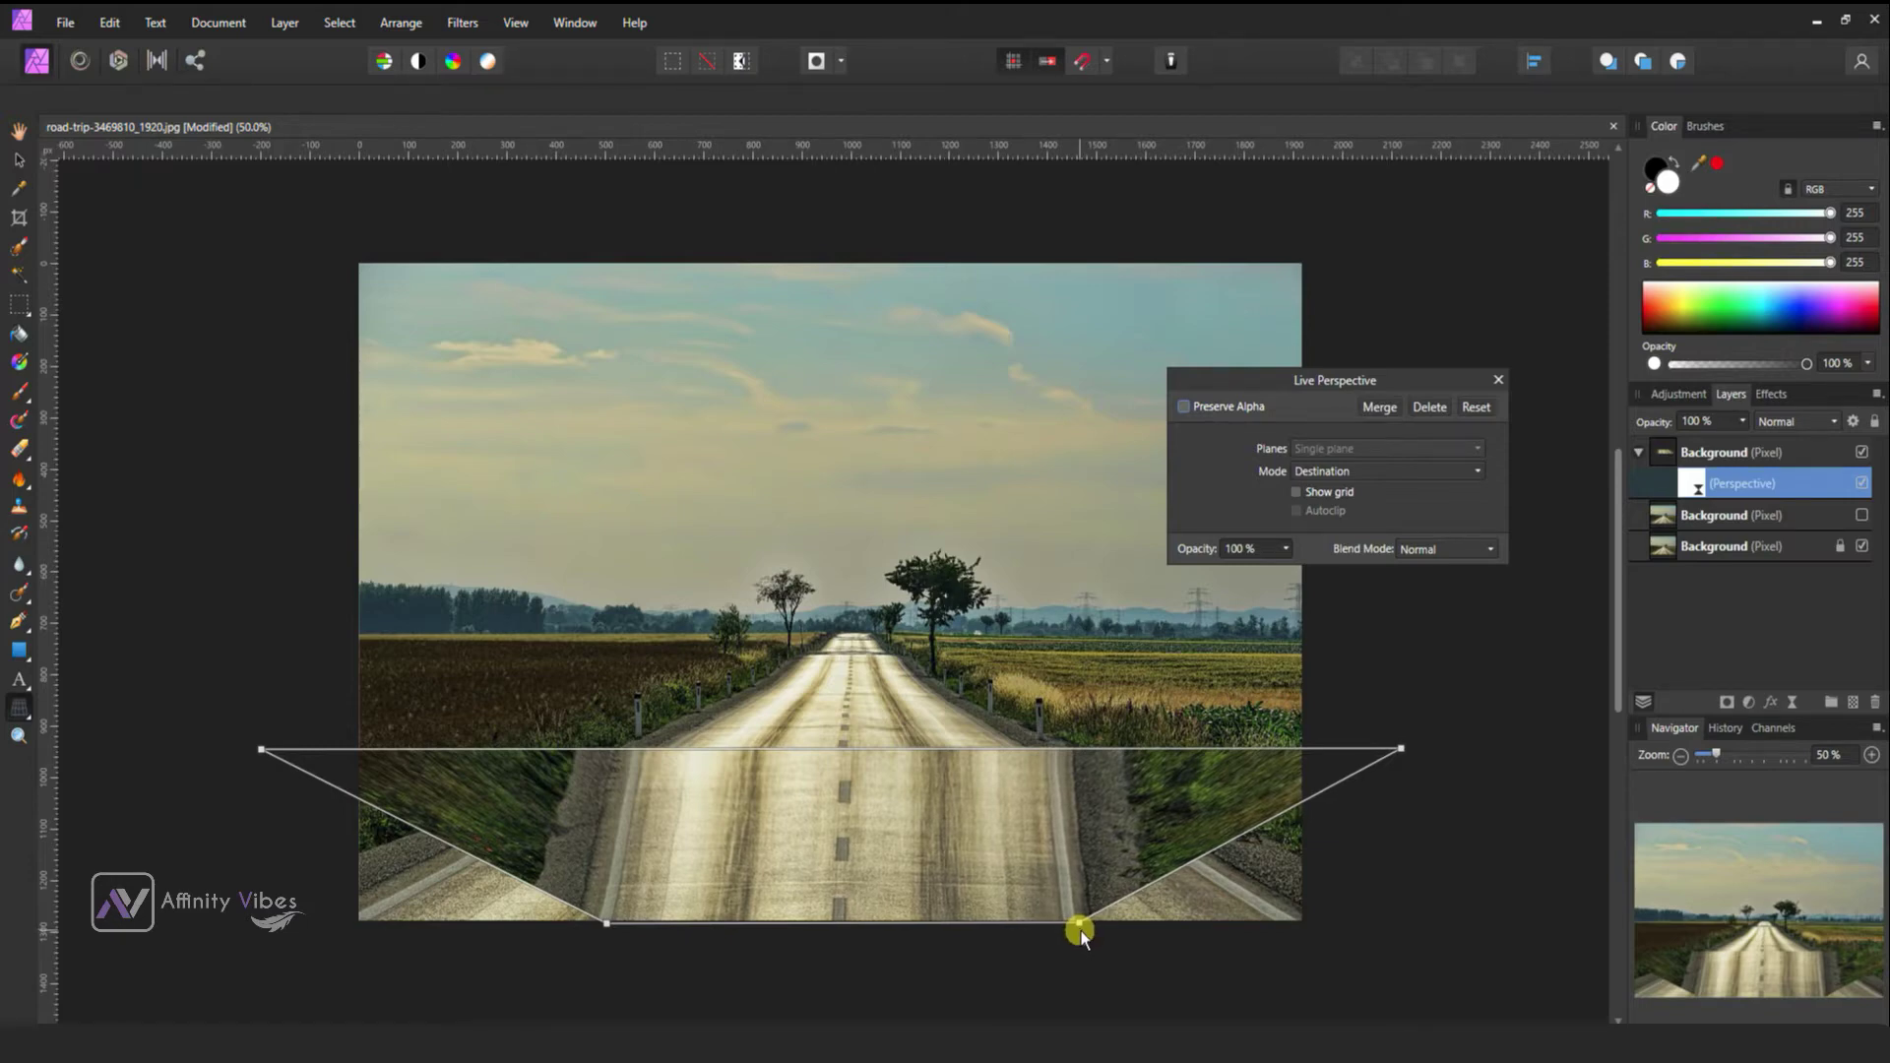
pyautogui.moveTo(1079, 930); pyautogui.dragTo(1082, 931)
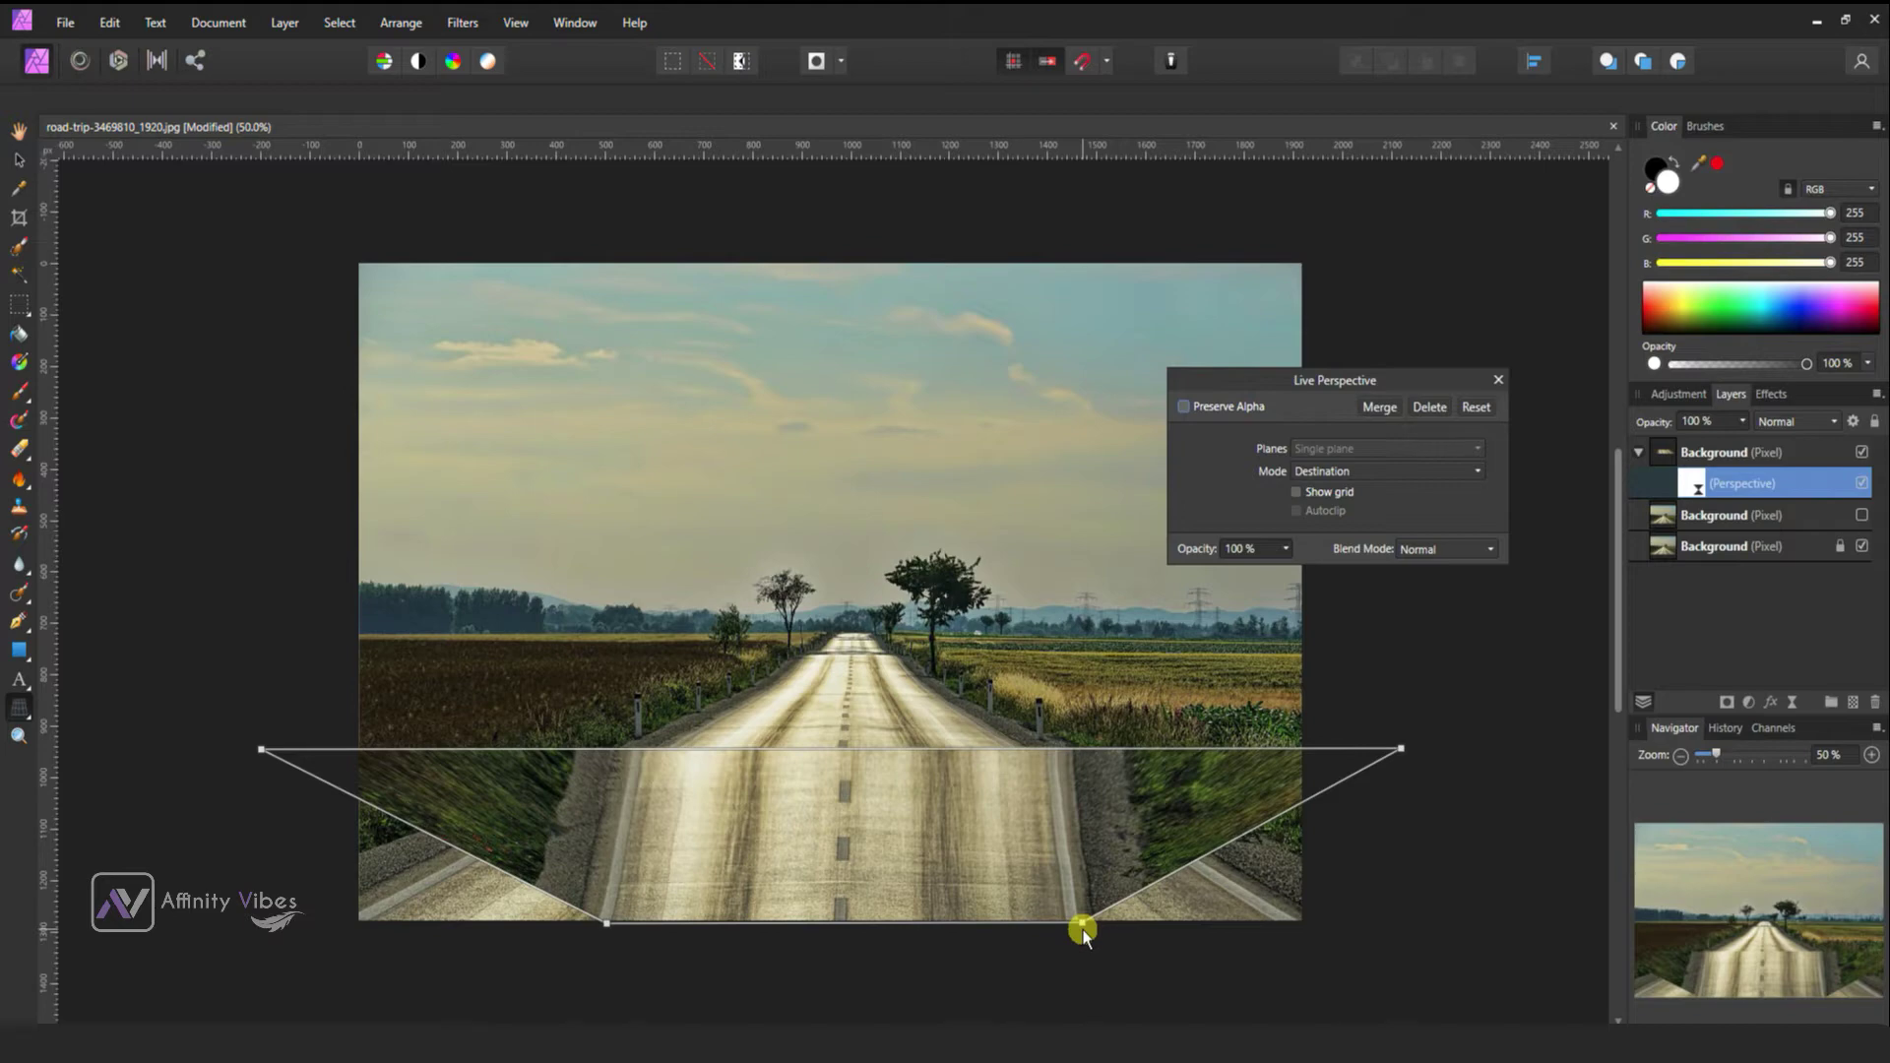
pyautogui.moveTo(607, 926); pyautogui.dragTo(608, 928)
# - Close the Perspective settings with Preserve Alpha left off, then zoom to fit the image
pyautogui.click(1186, 406)
pyautogui.click(1186, 407)
pyautogui.click(1498, 381)
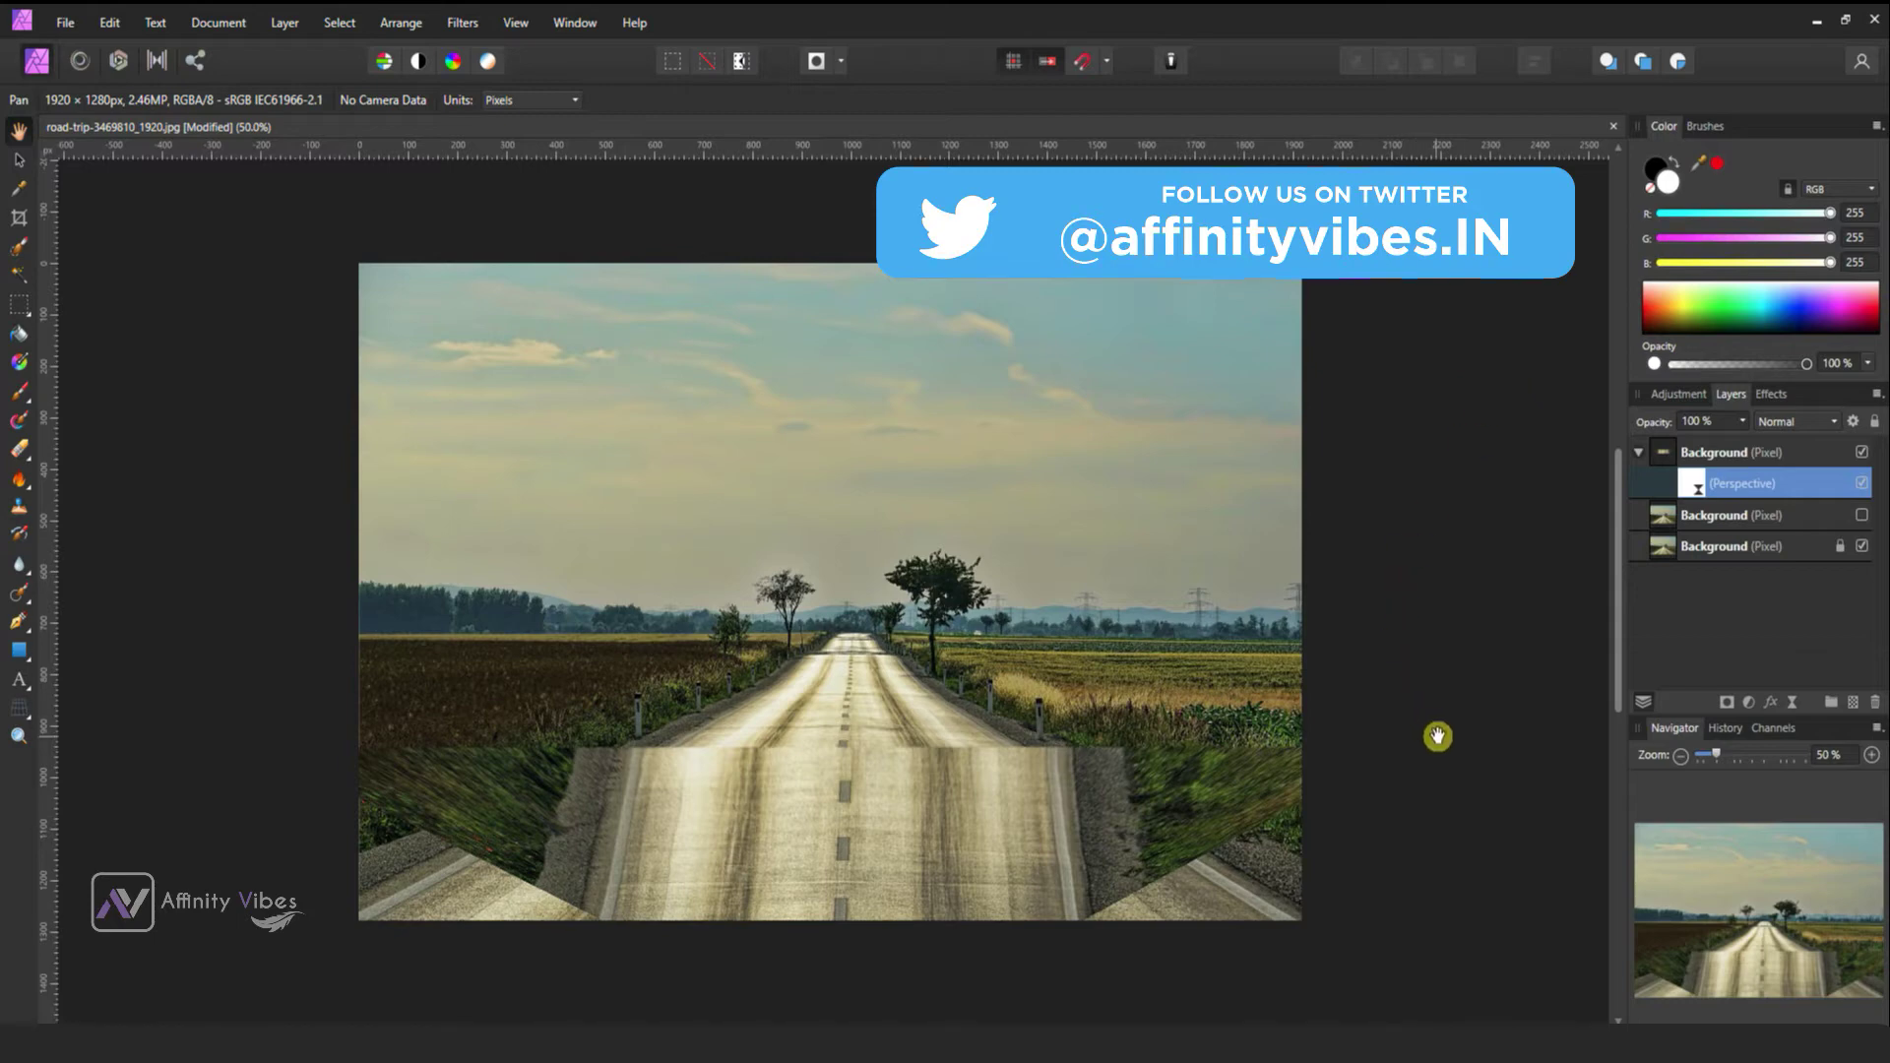
pyautogui.hotkey('ctrl', '1')
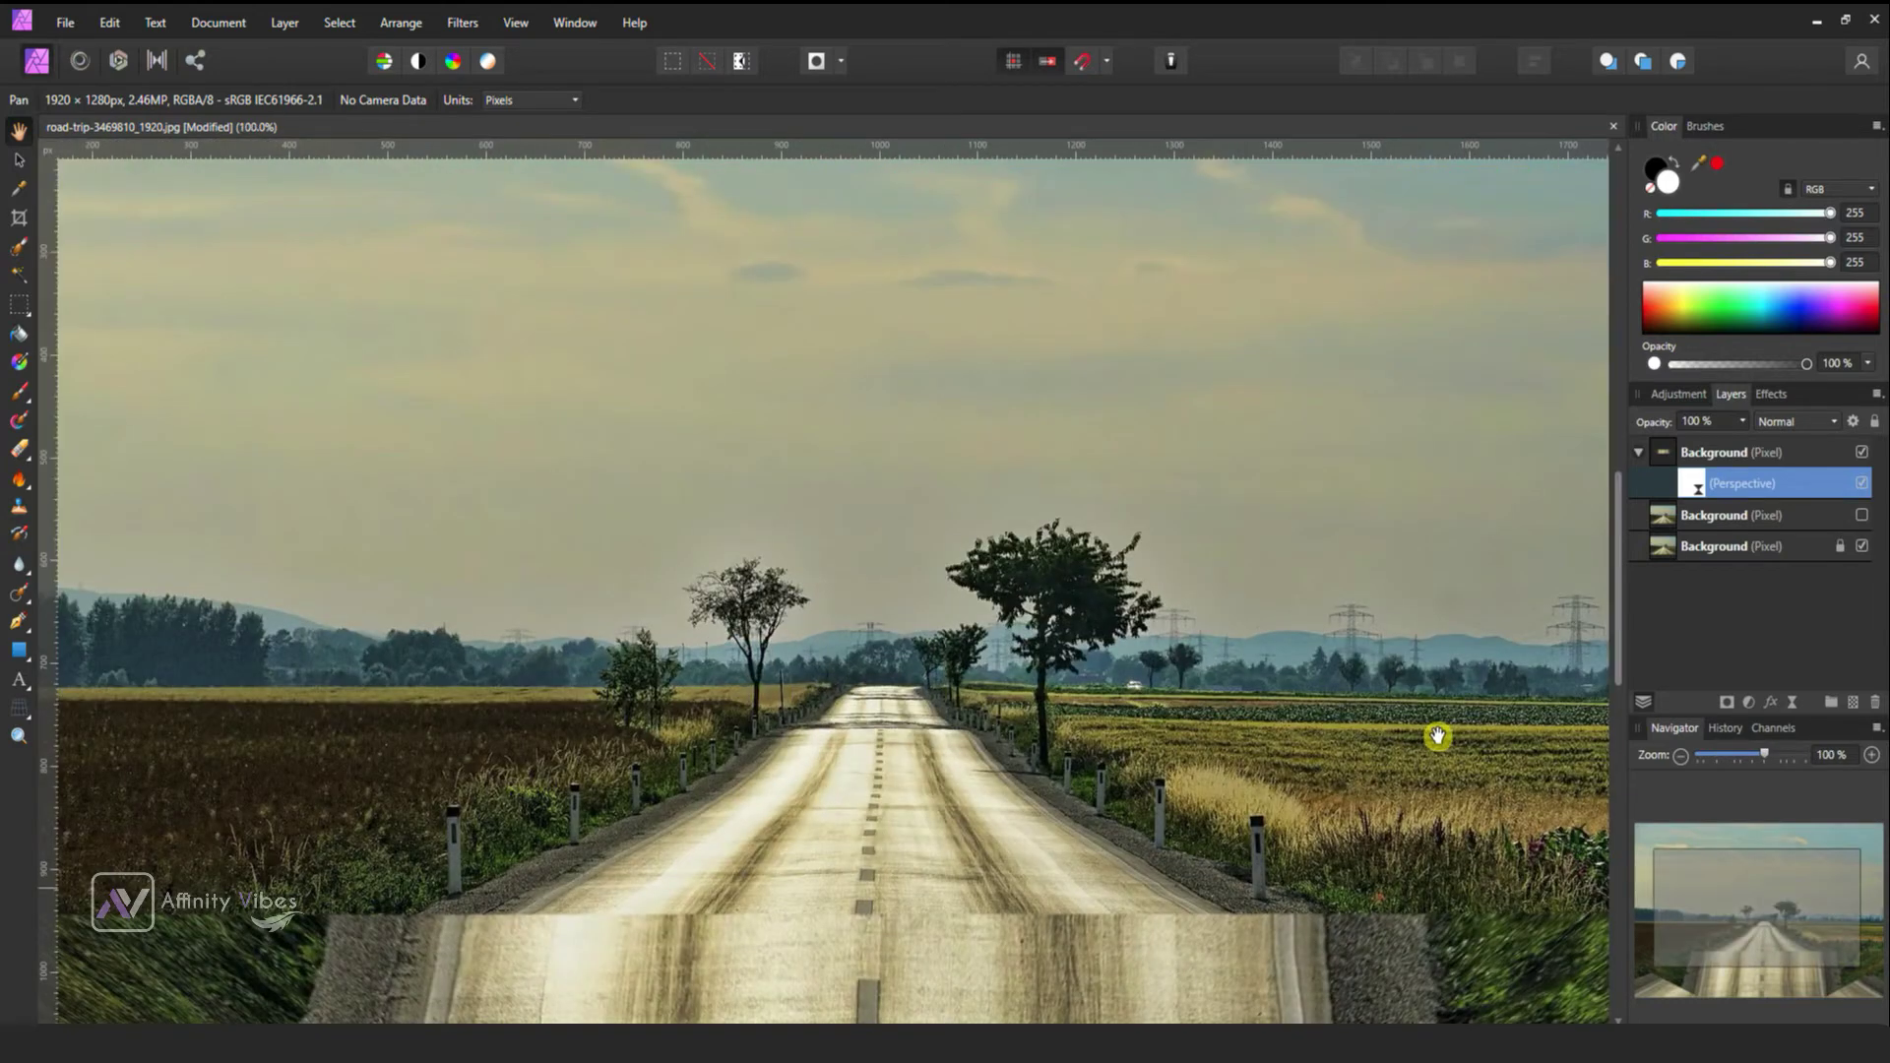
pyautogui.moveTo(1615, 635); pyautogui.dragTo(1629, 739)
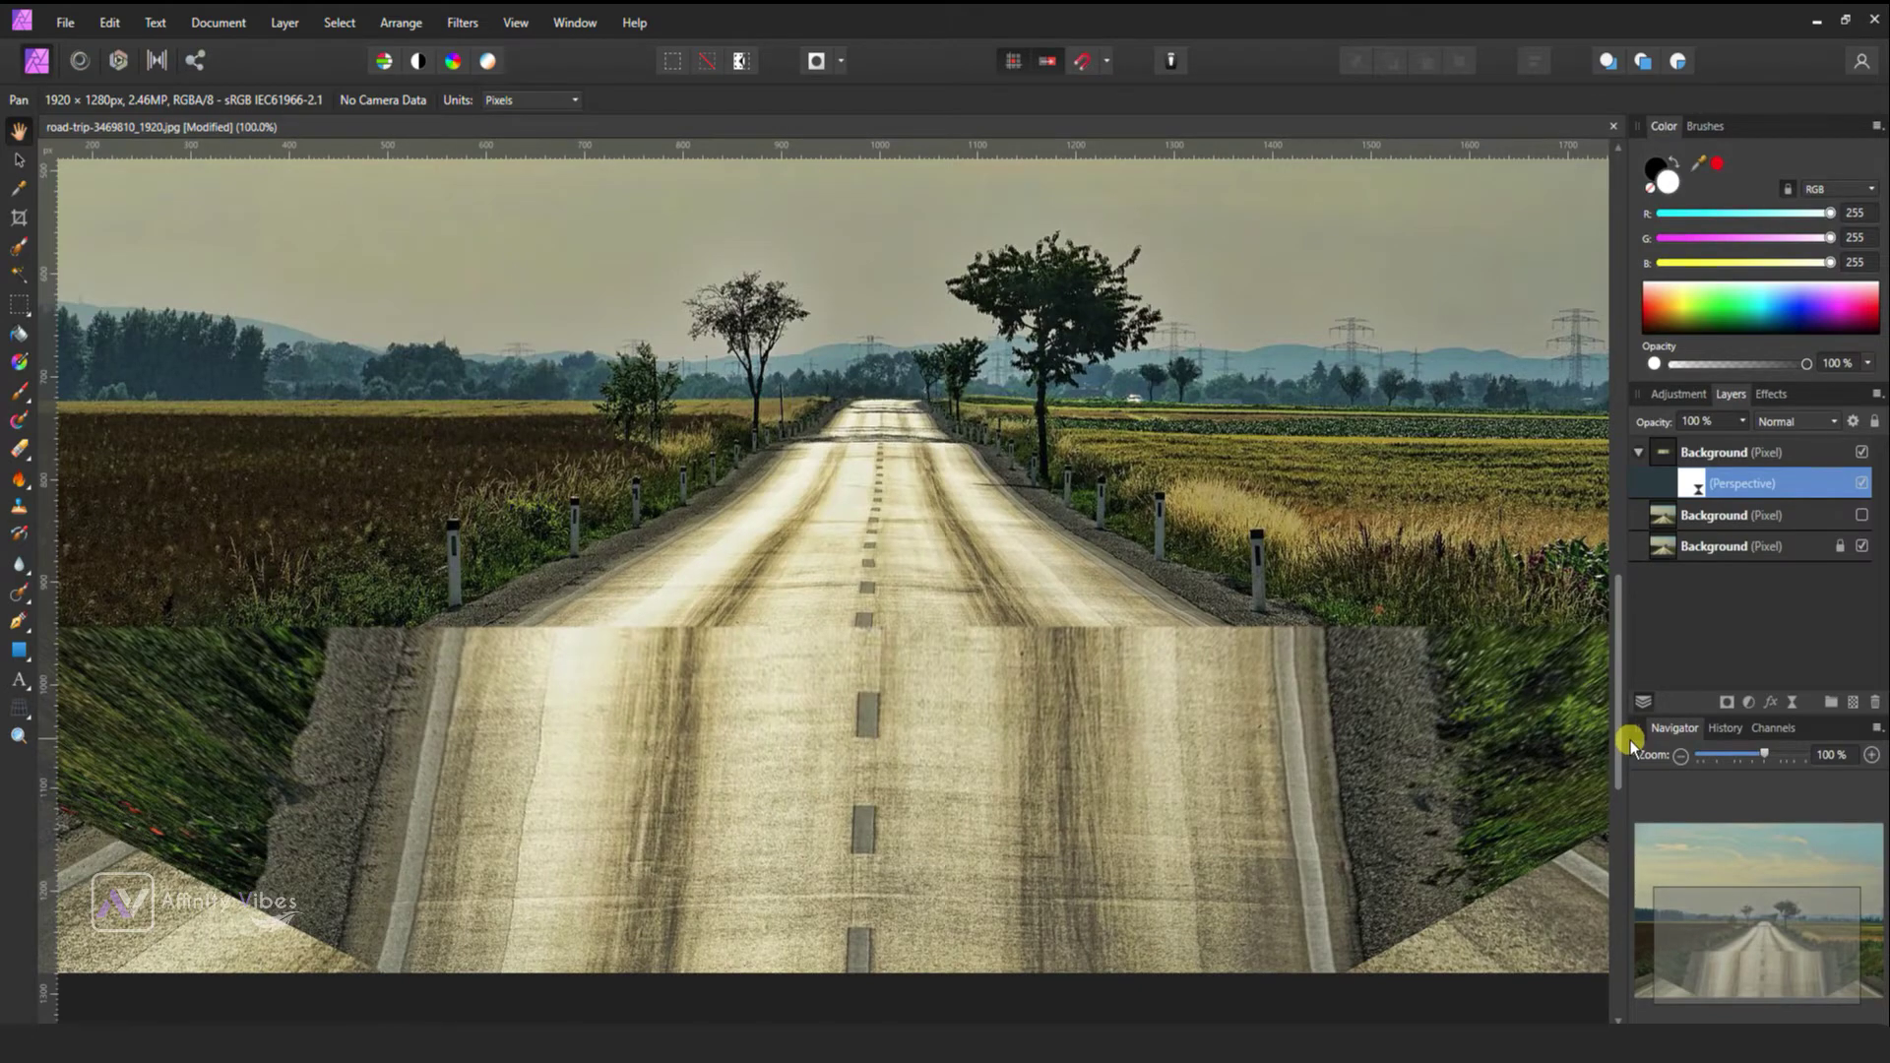
pyautogui.hotkey('ctrl', '0')
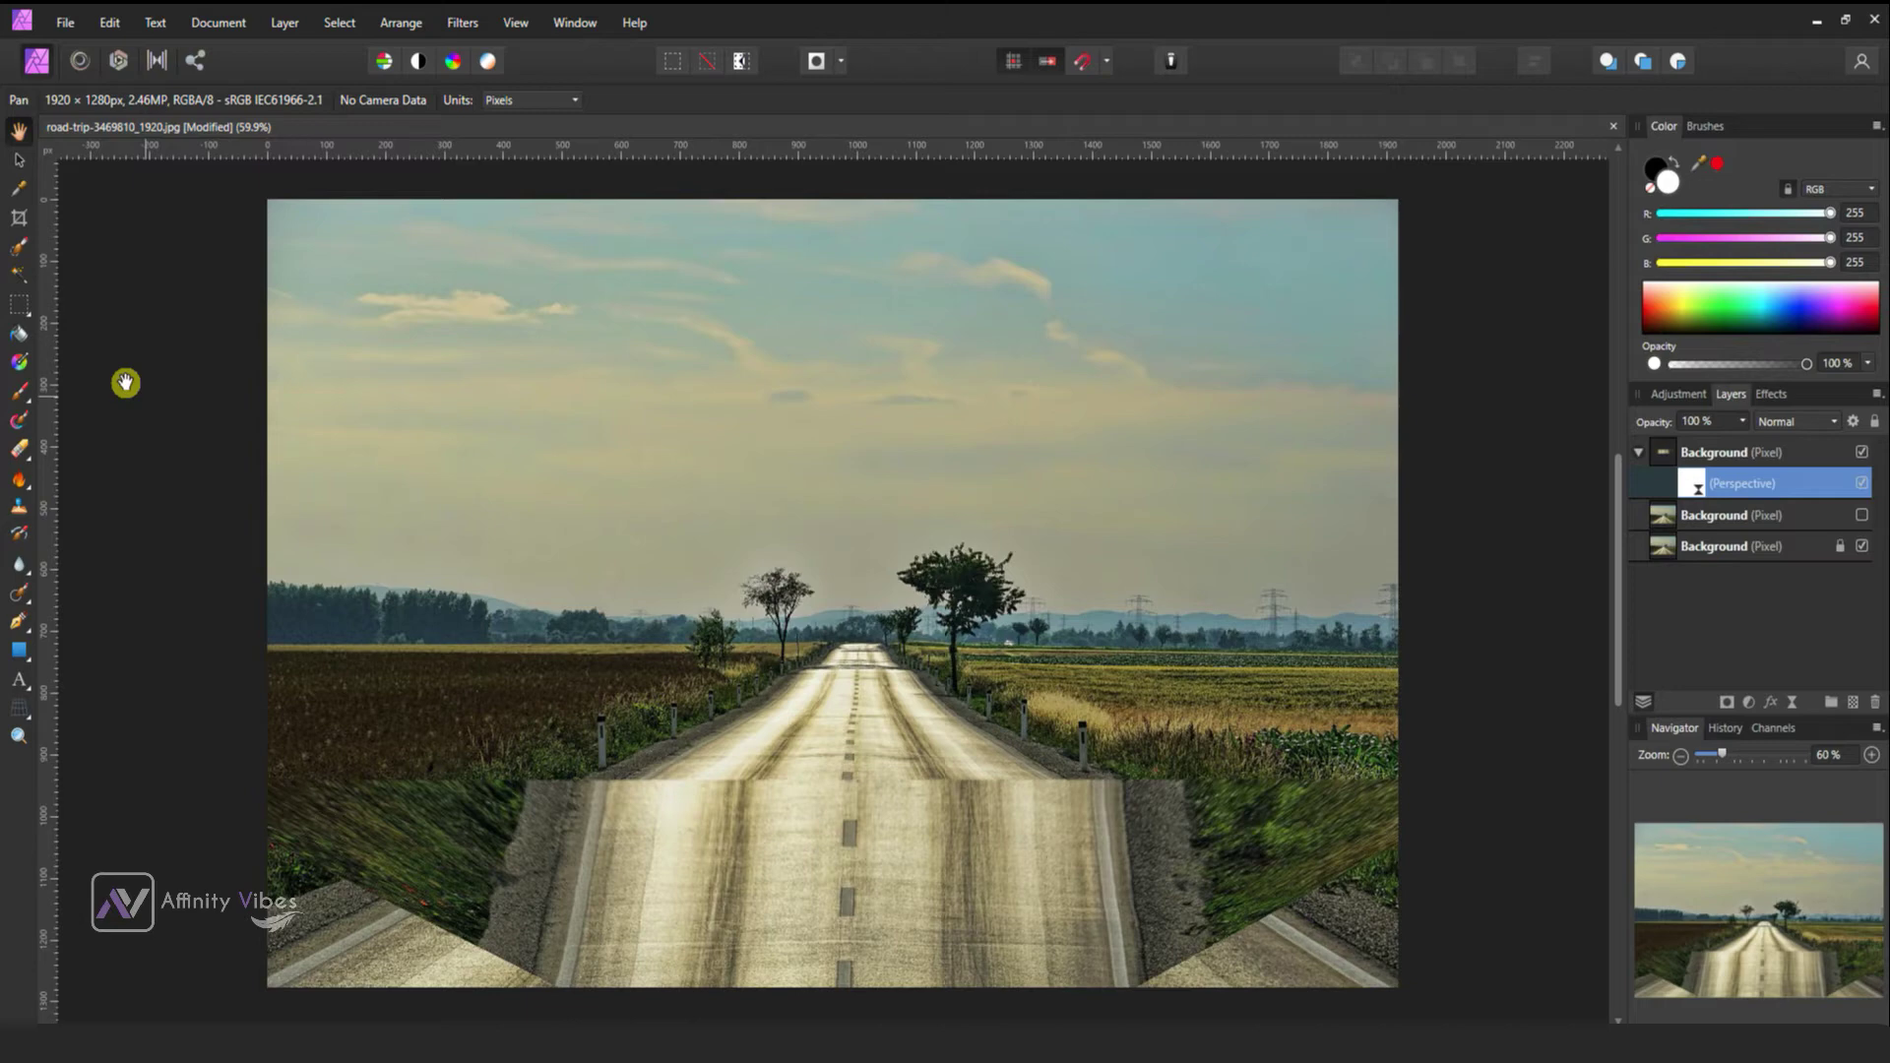
# - Crop left, right and top edges to a 910 × 1220 px portrait and zoom in
pyautogui.click(18, 217)
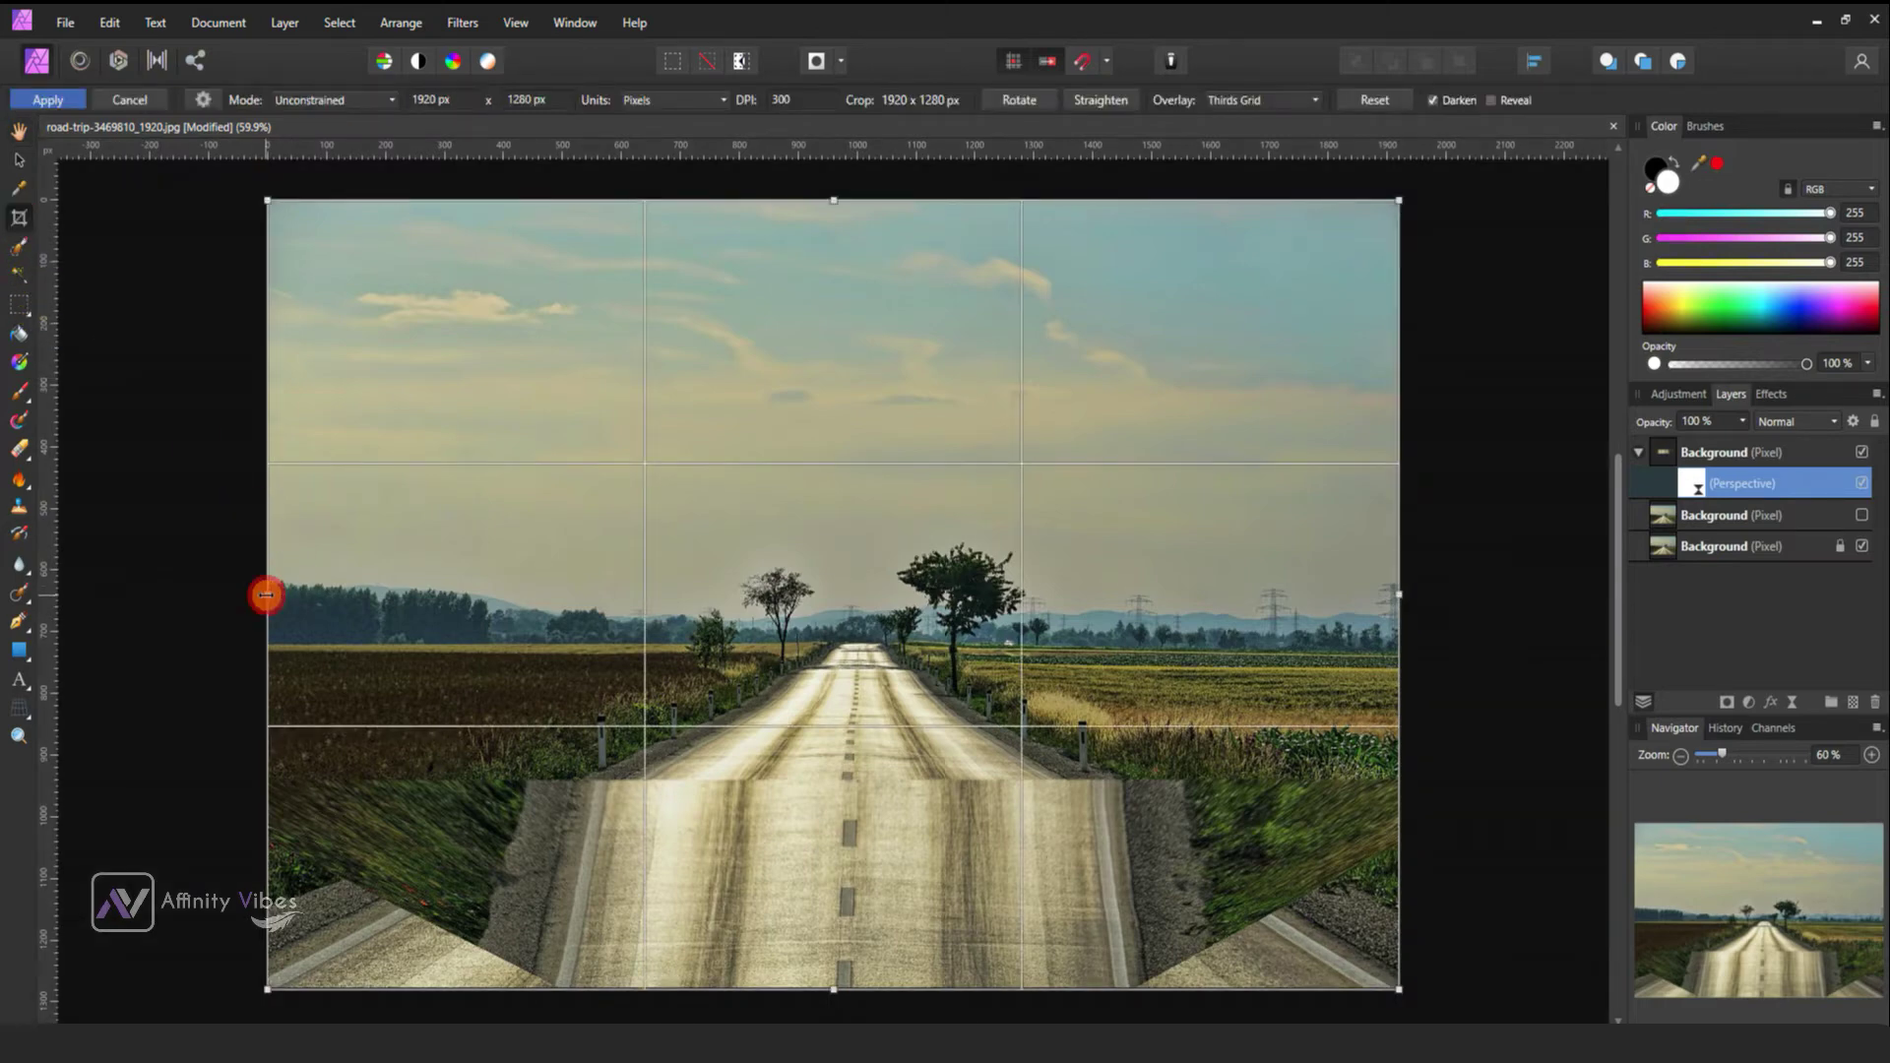
pyautogui.moveTo(266, 595); pyautogui.dragTo(577, 571)
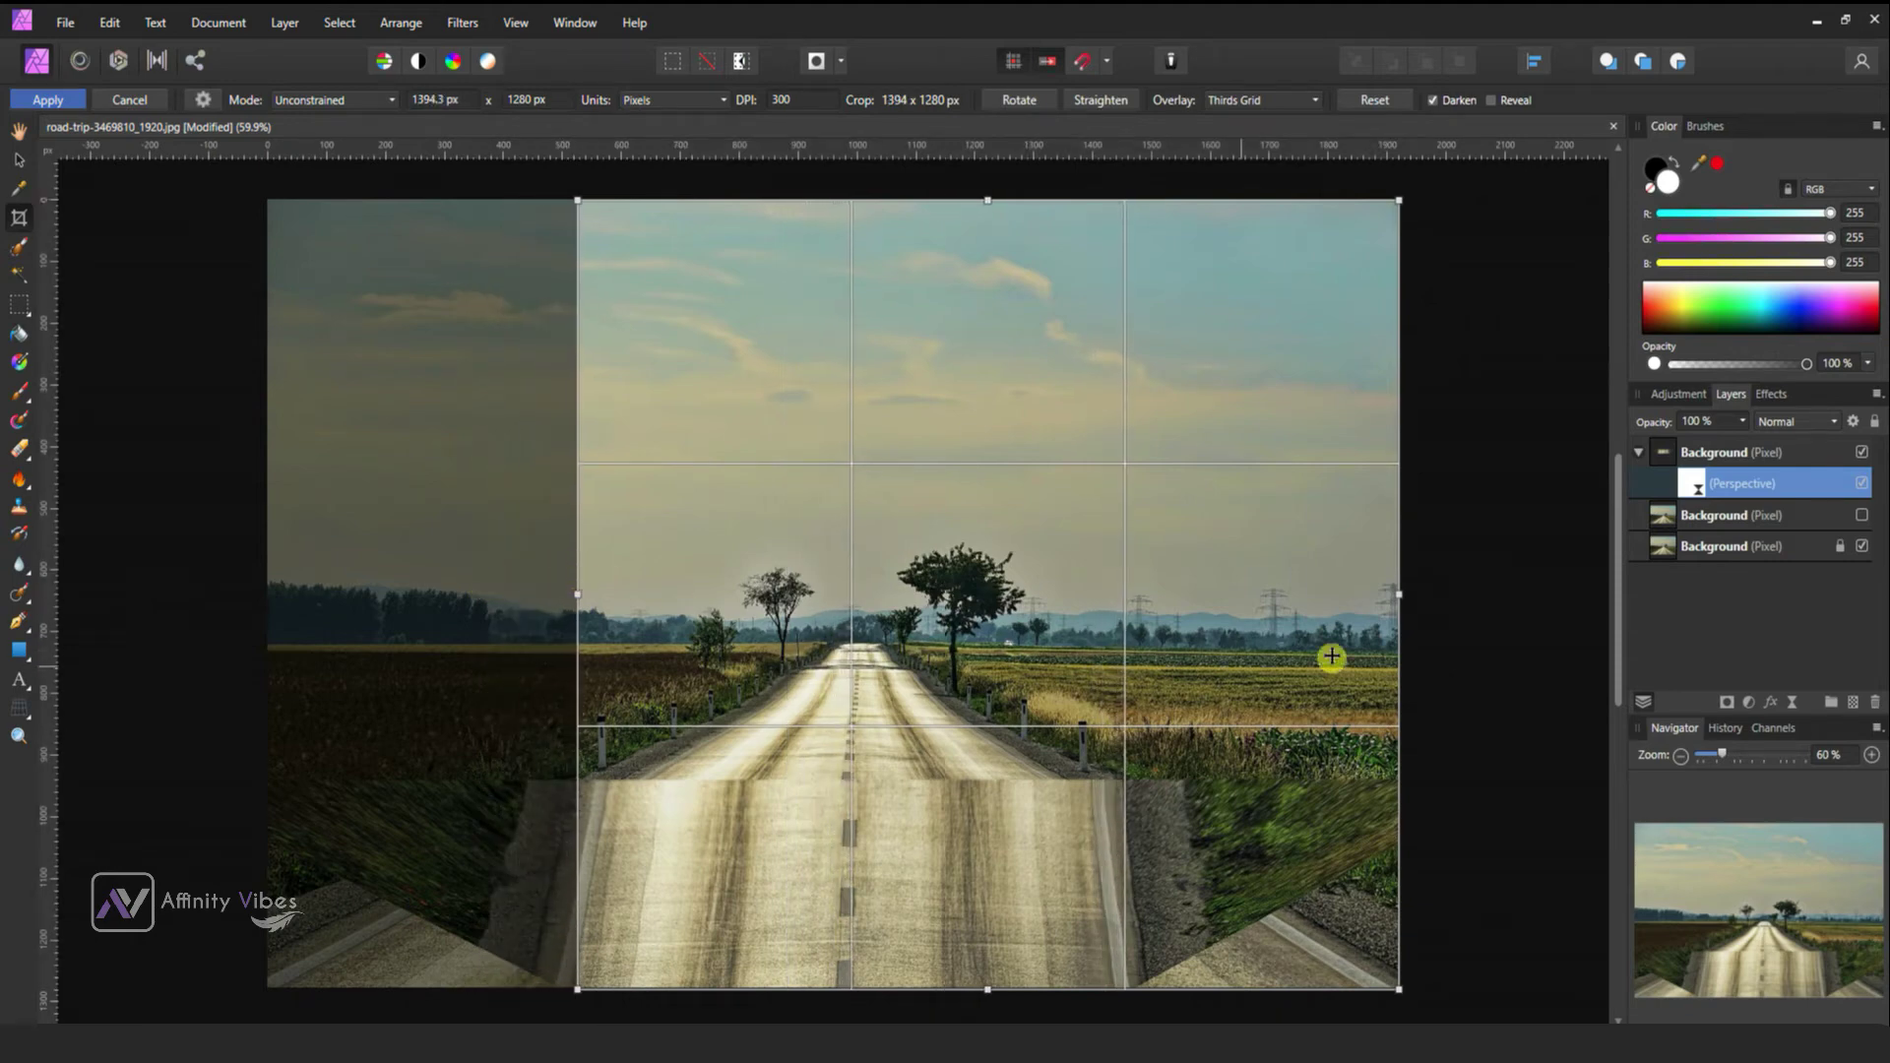
pyautogui.moveTo(1403, 593); pyautogui.dragTo(1118, 601)
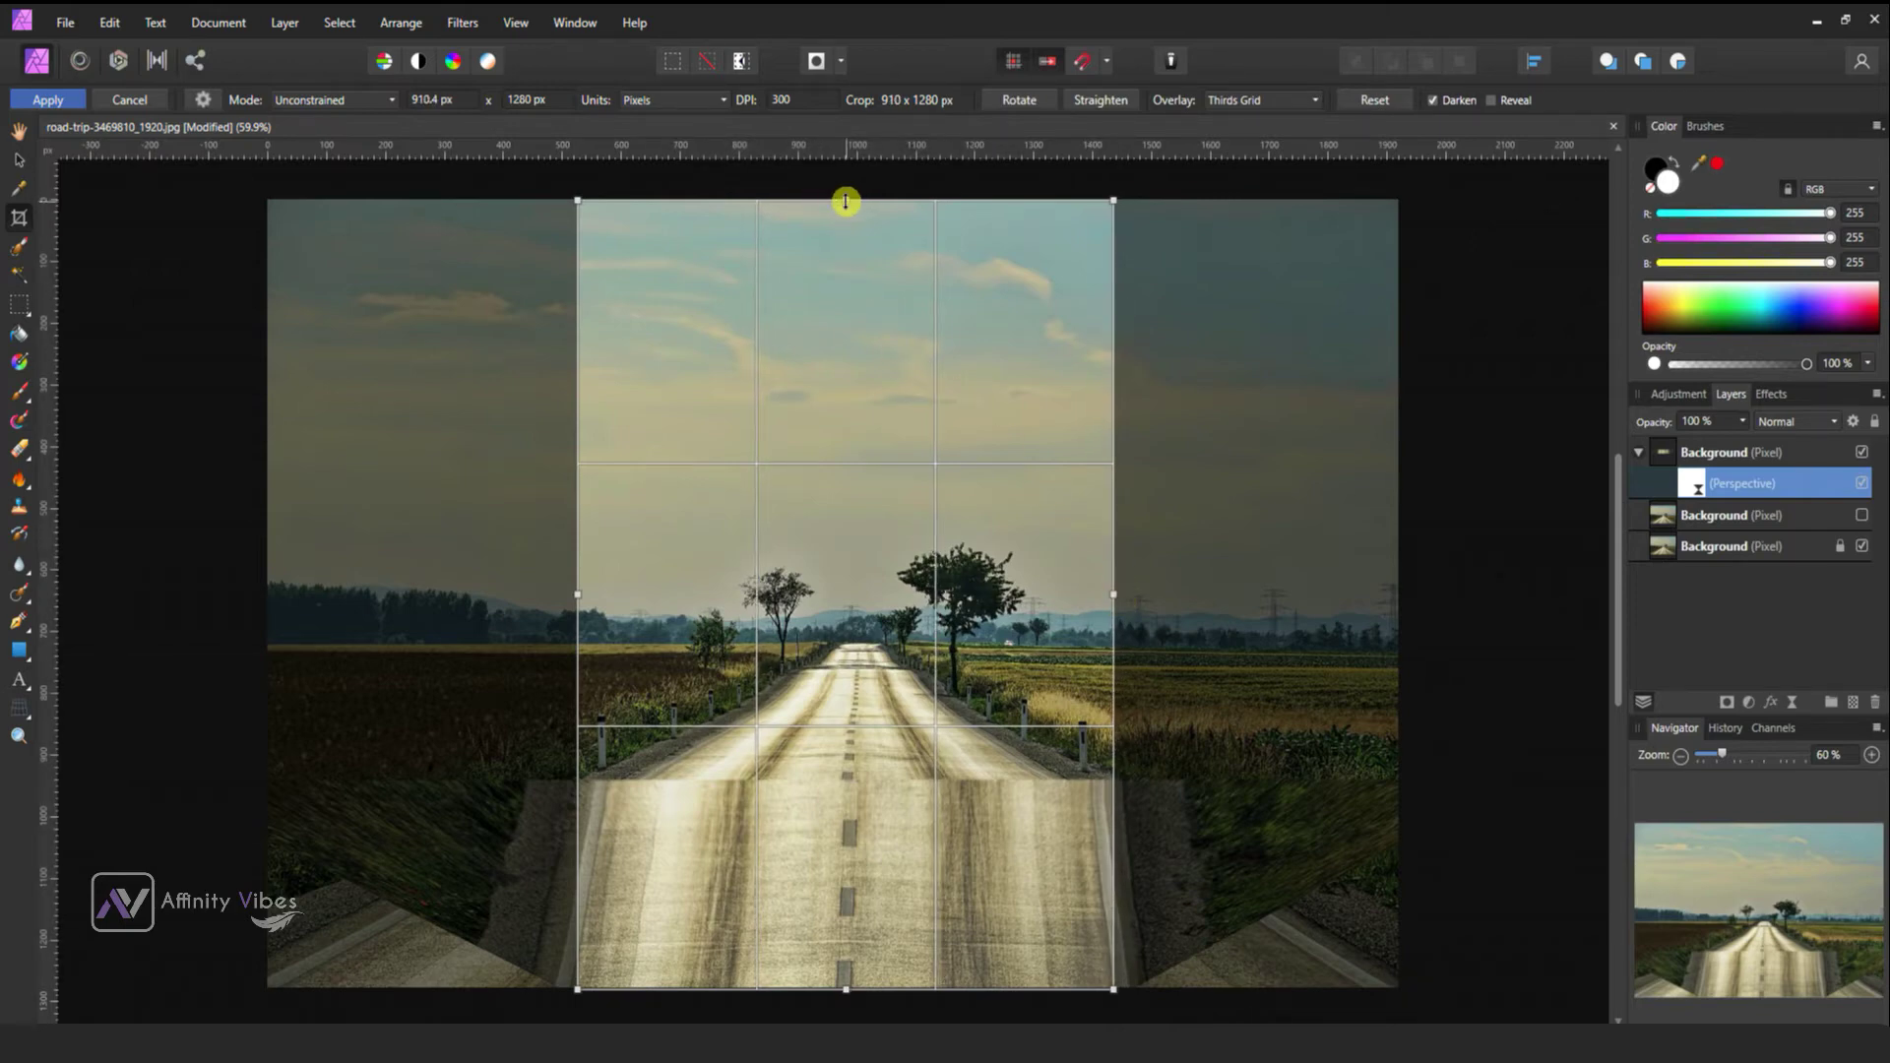
pyautogui.moveTo(846, 204); pyautogui.dragTo(846, 237)
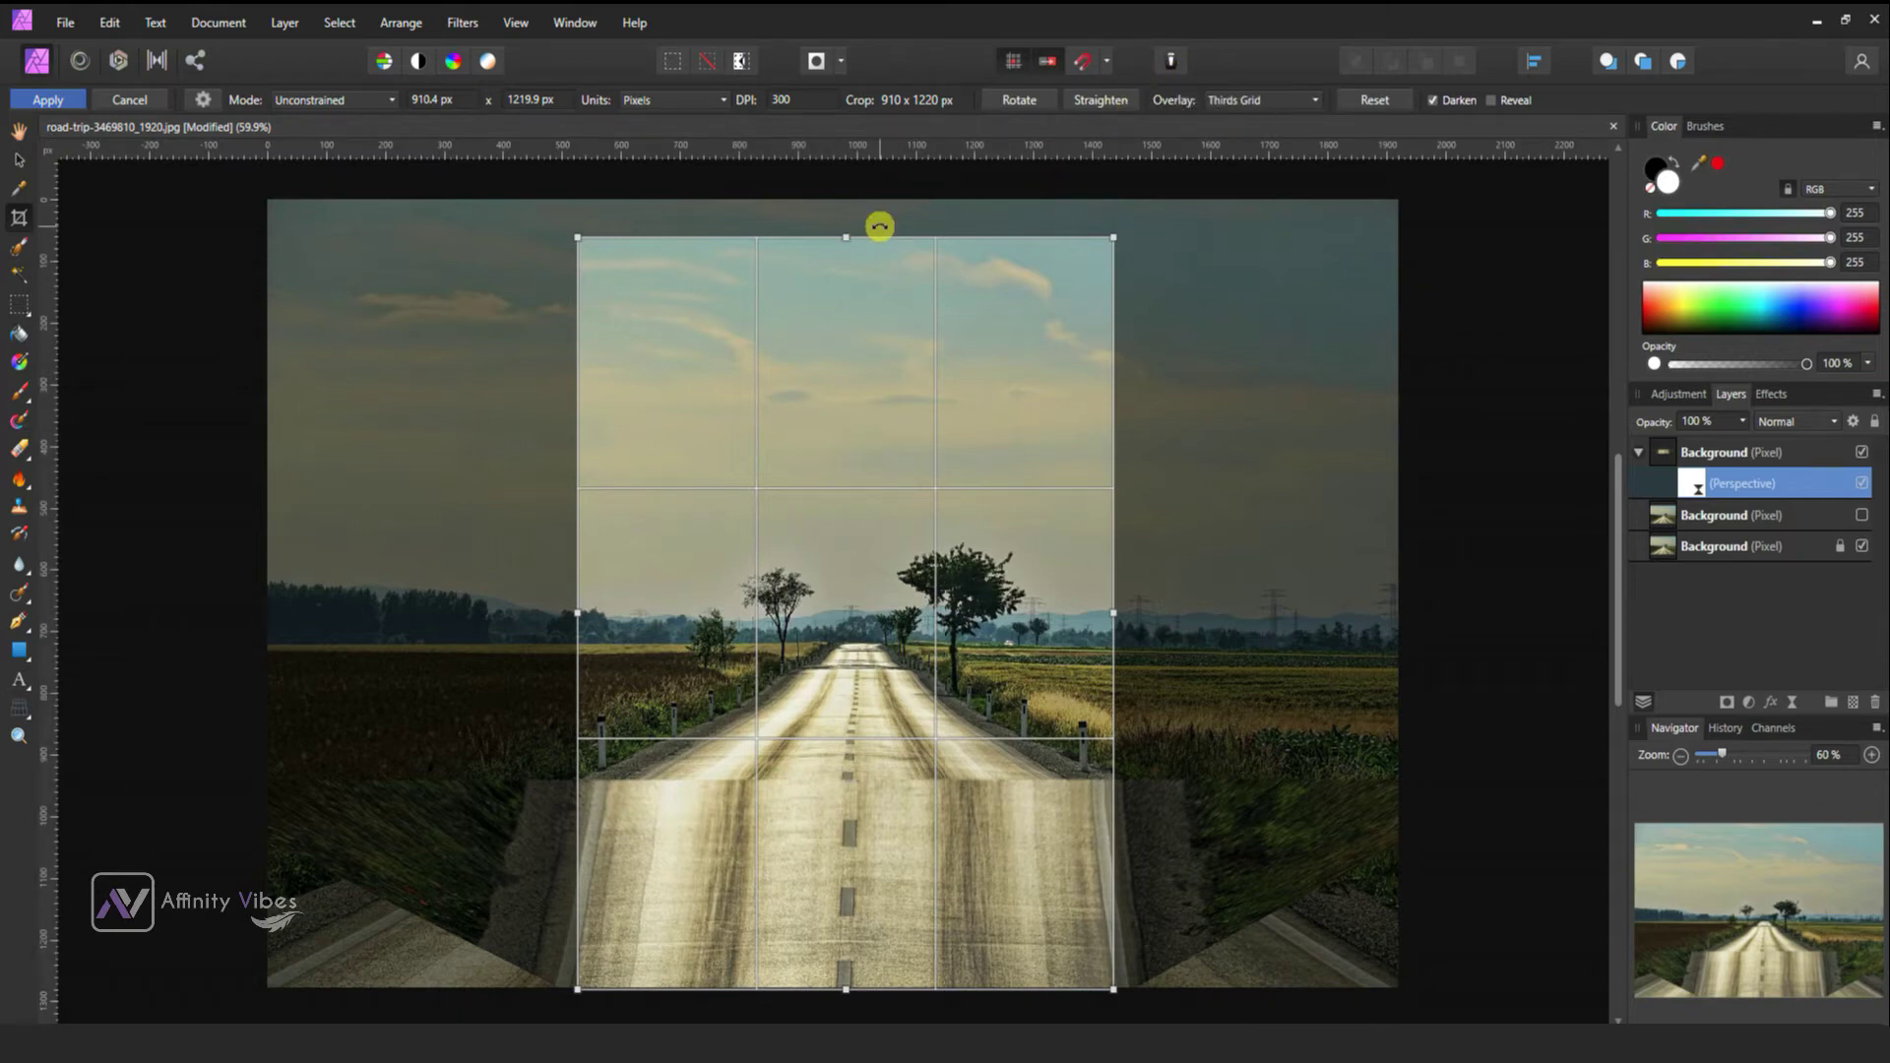
pyautogui.click(45, 101)
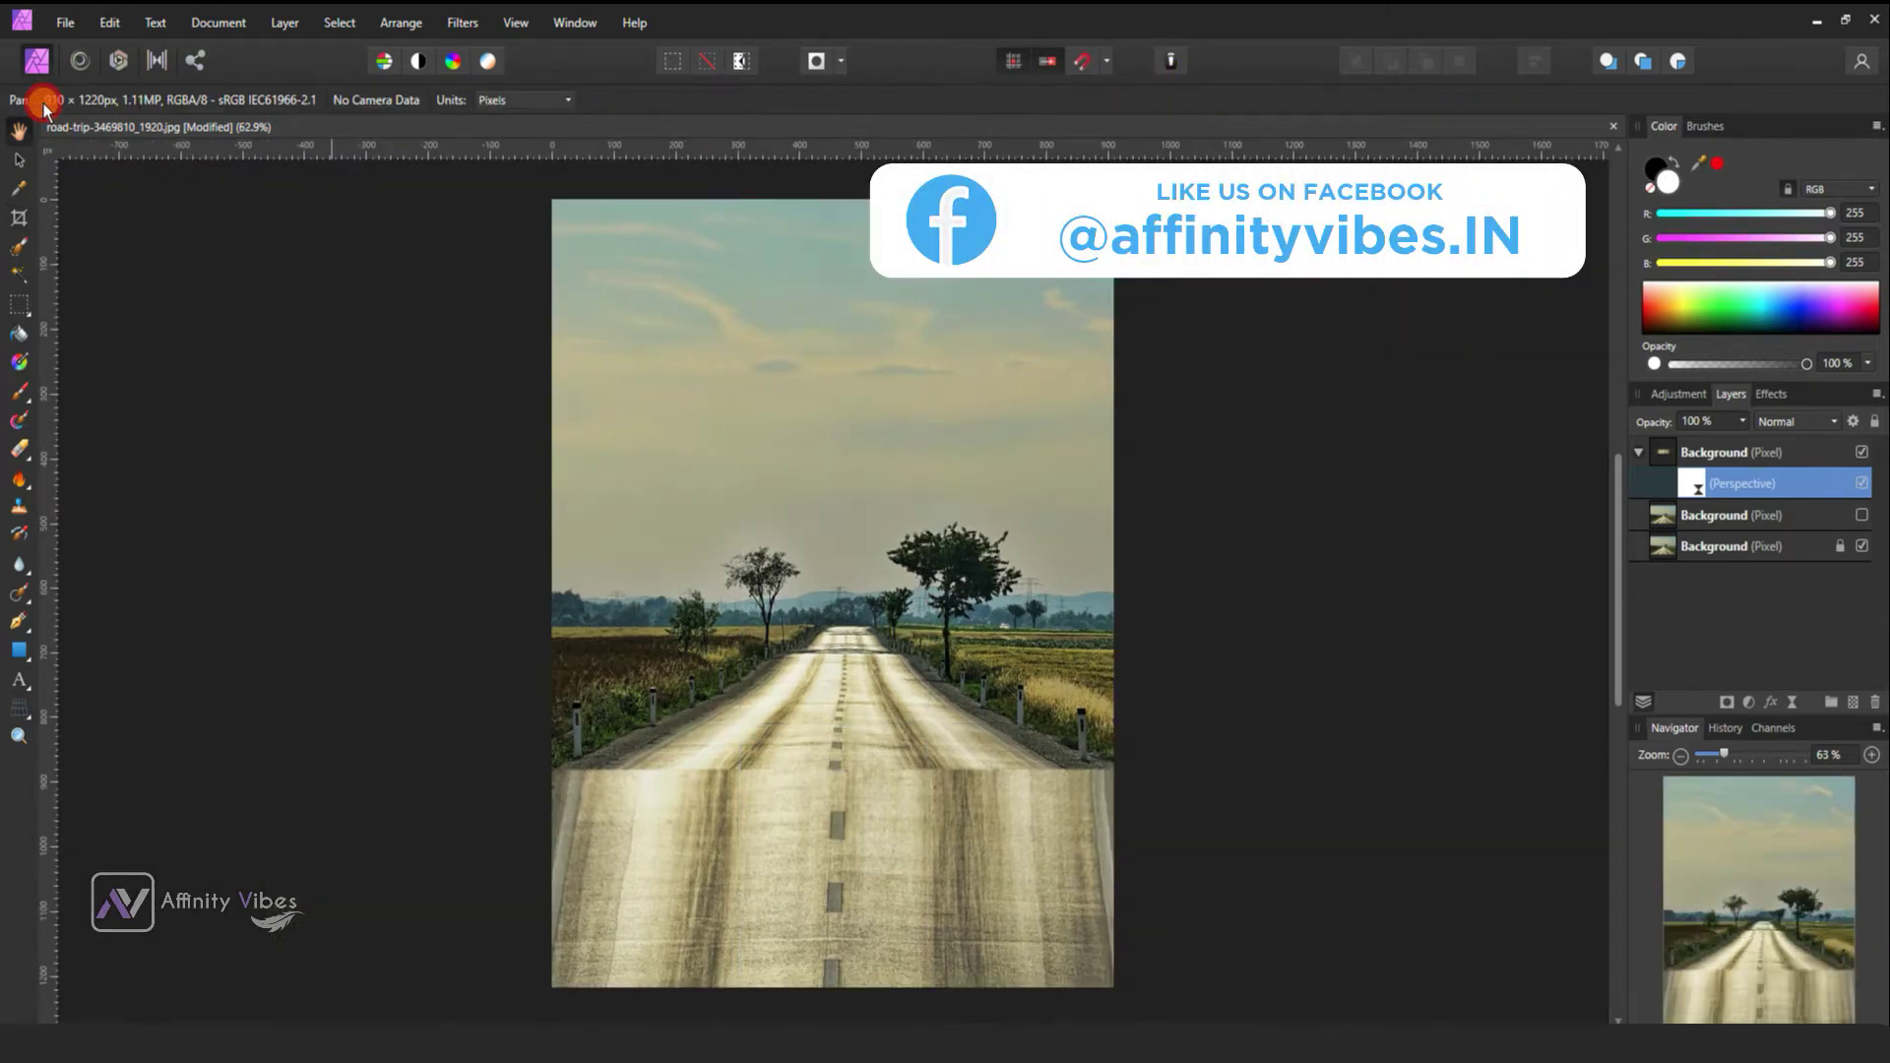
pyautogui.hotkey('ctrl', '+')
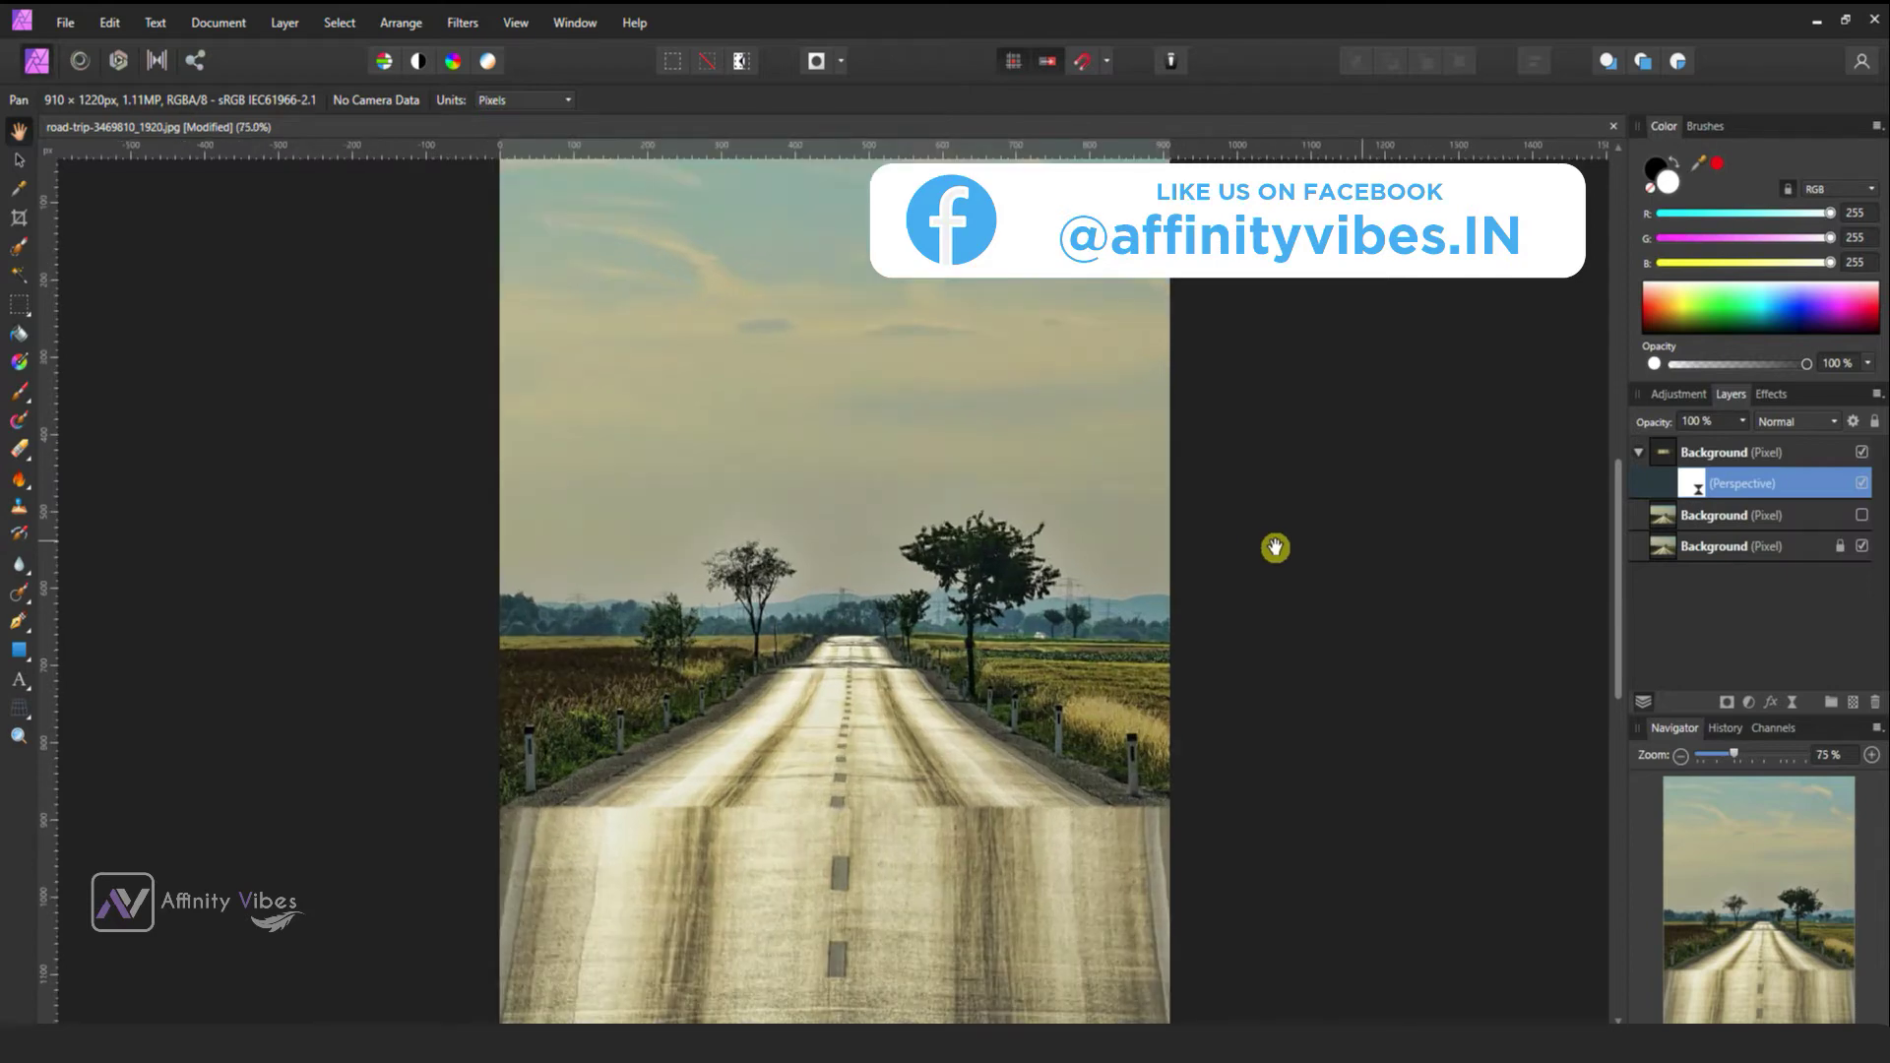
pyautogui.scroll(-2, 1276, 549)
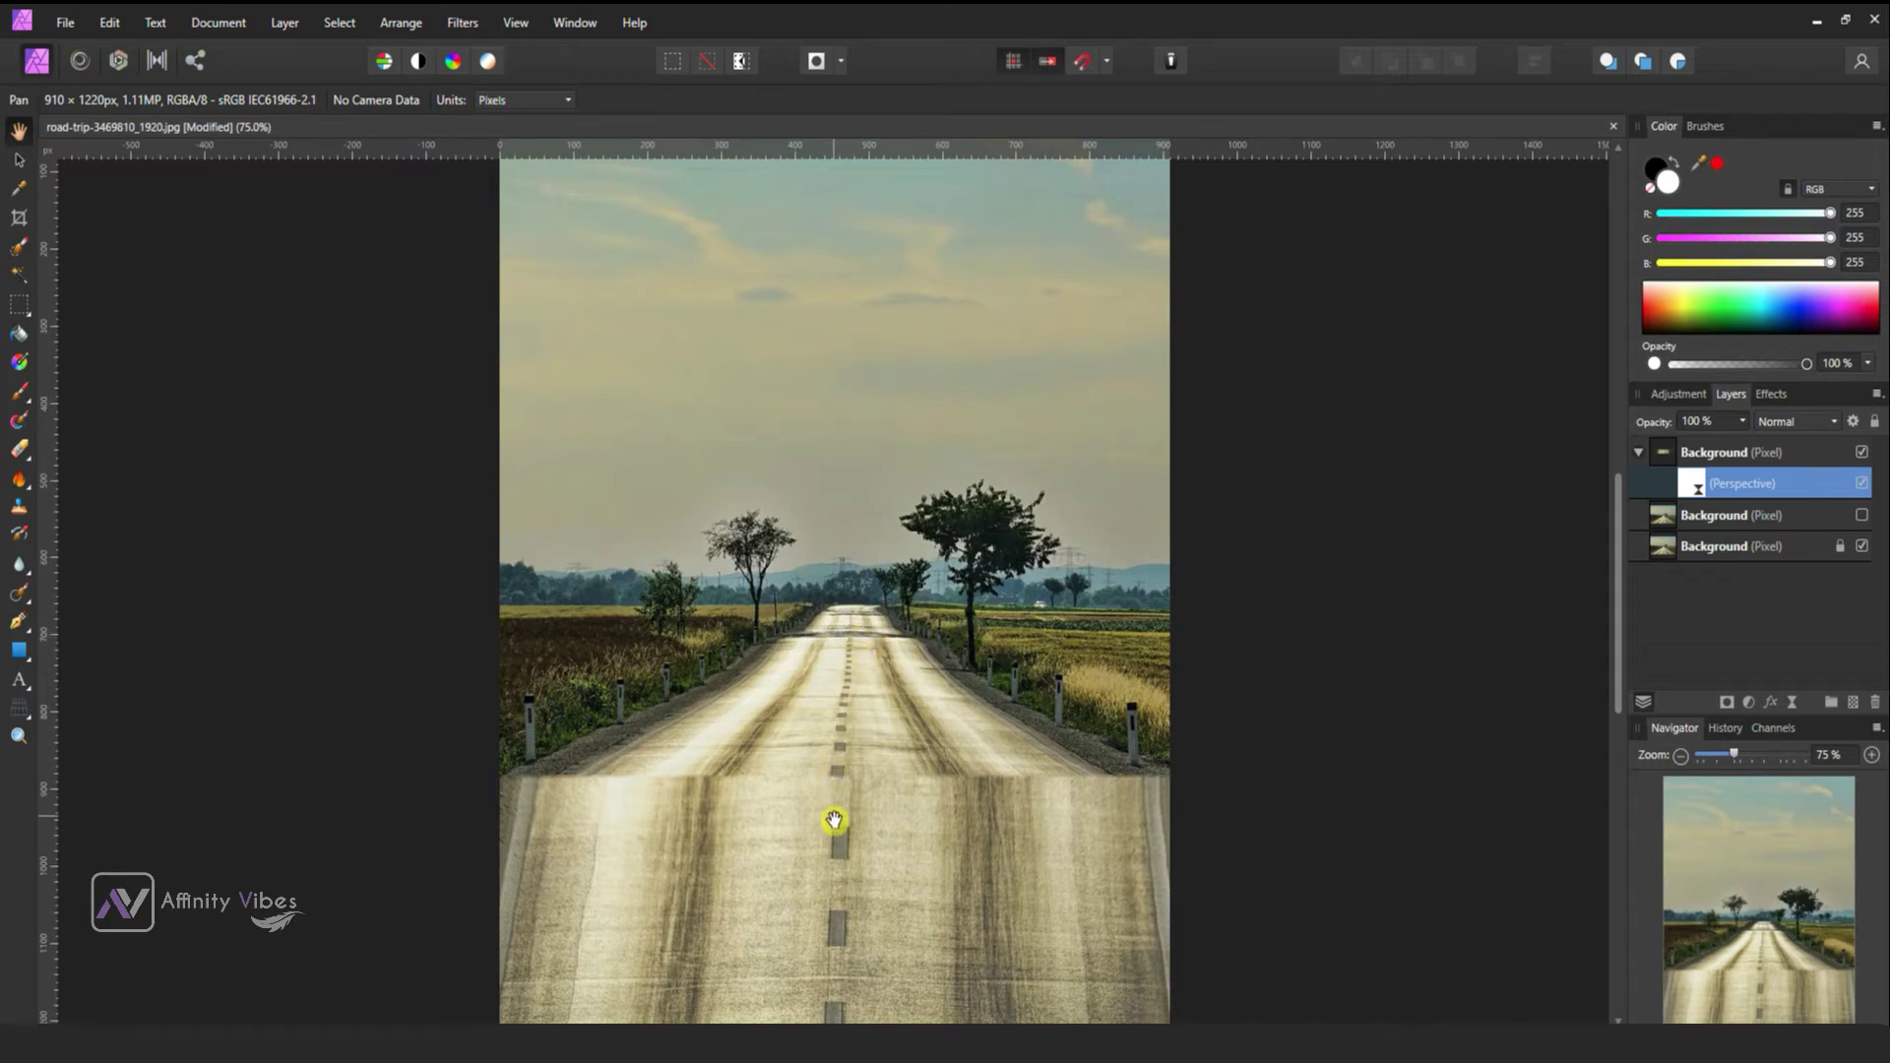
# - Add a Gradient Overlay effect to the top road-strip layer, angled at 270°
pyautogui.click(1682, 453)
pyautogui.click(1770, 701)
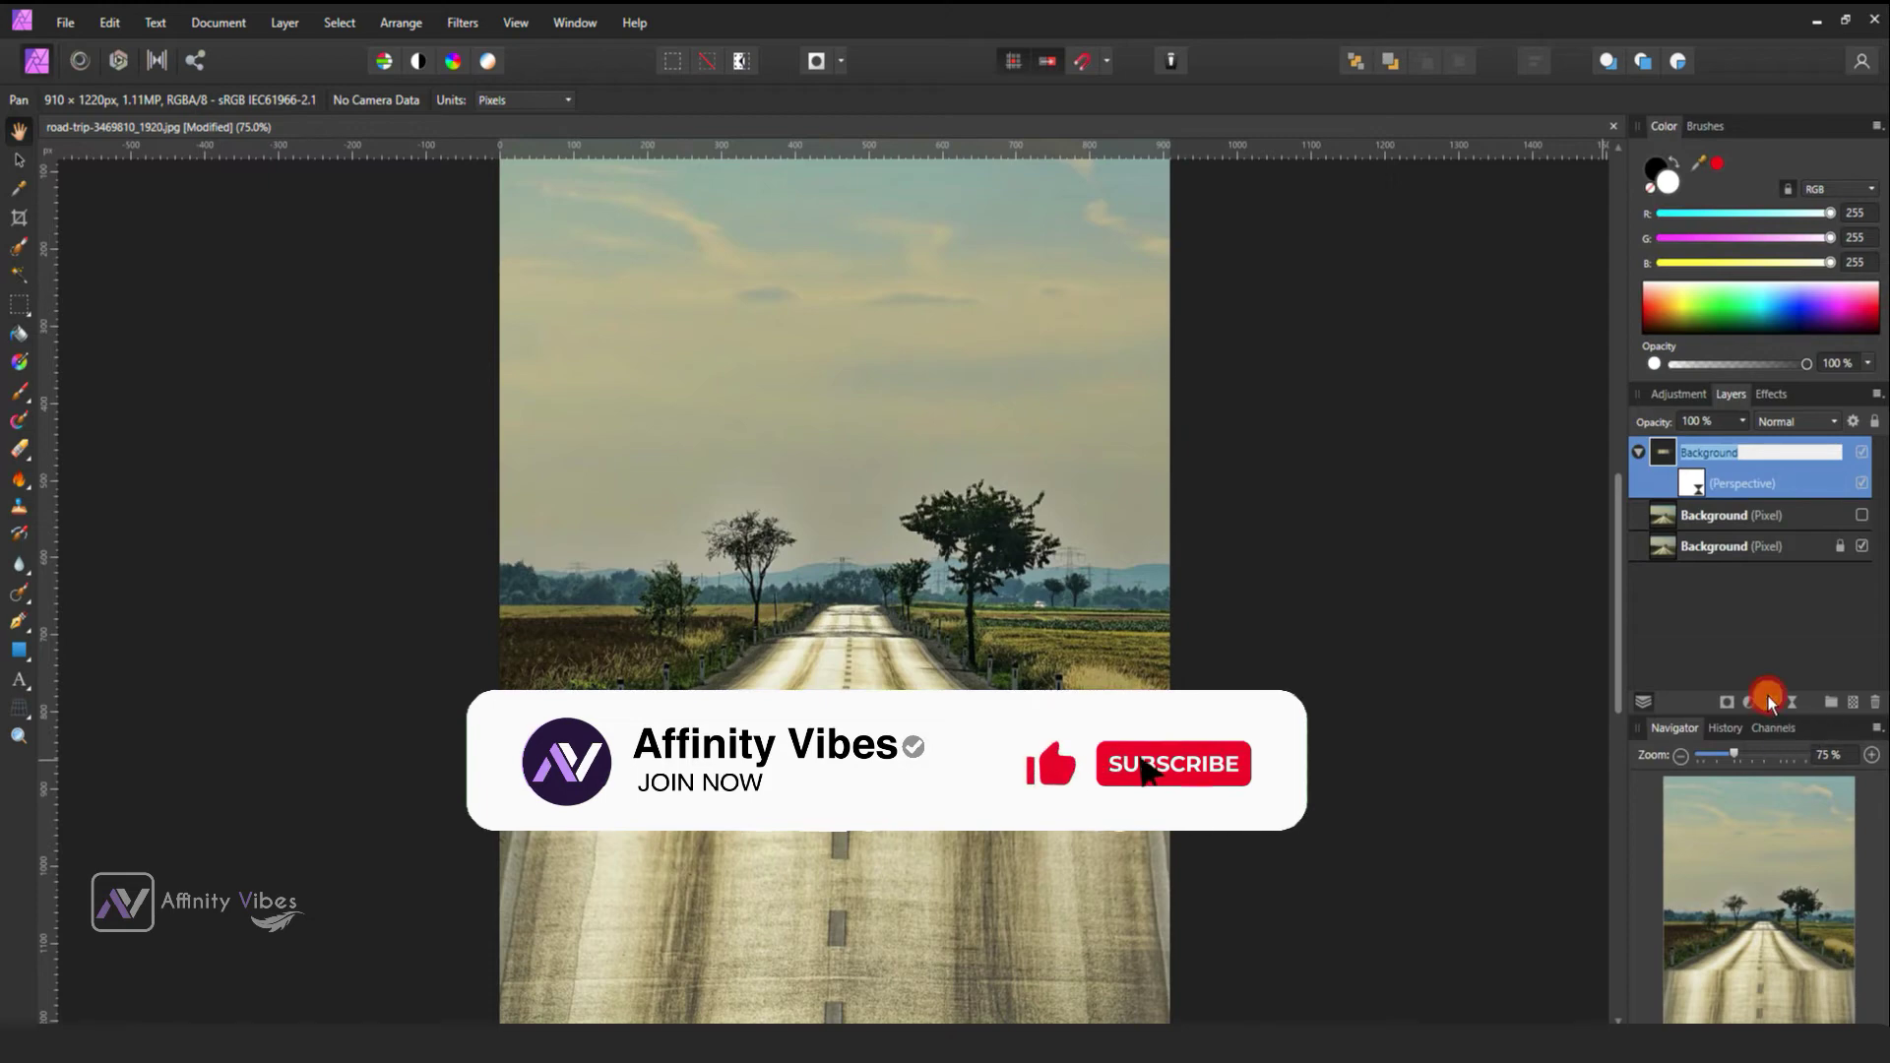
pyautogui.moveTo(899, 251); pyautogui.dragTo(1355, 169)
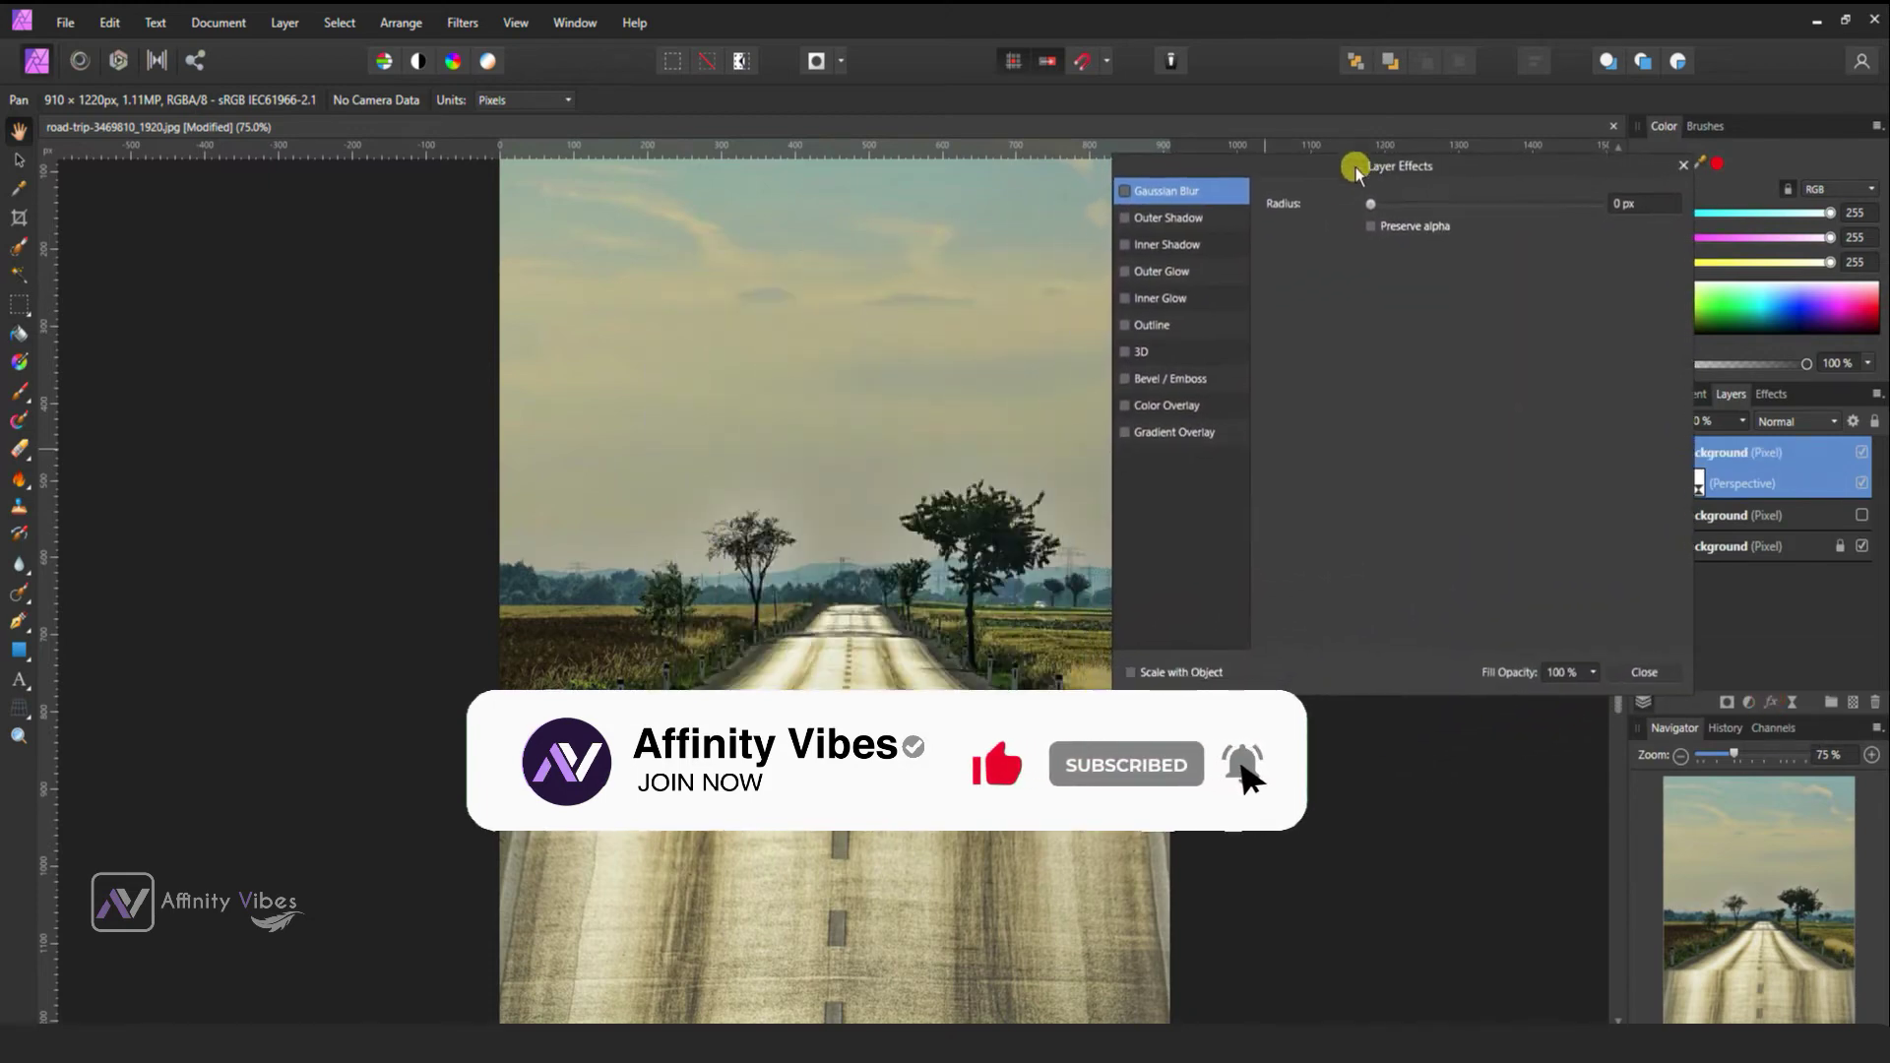
pyautogui.click(1126, 434)
pyautogui.click(1164, 437)
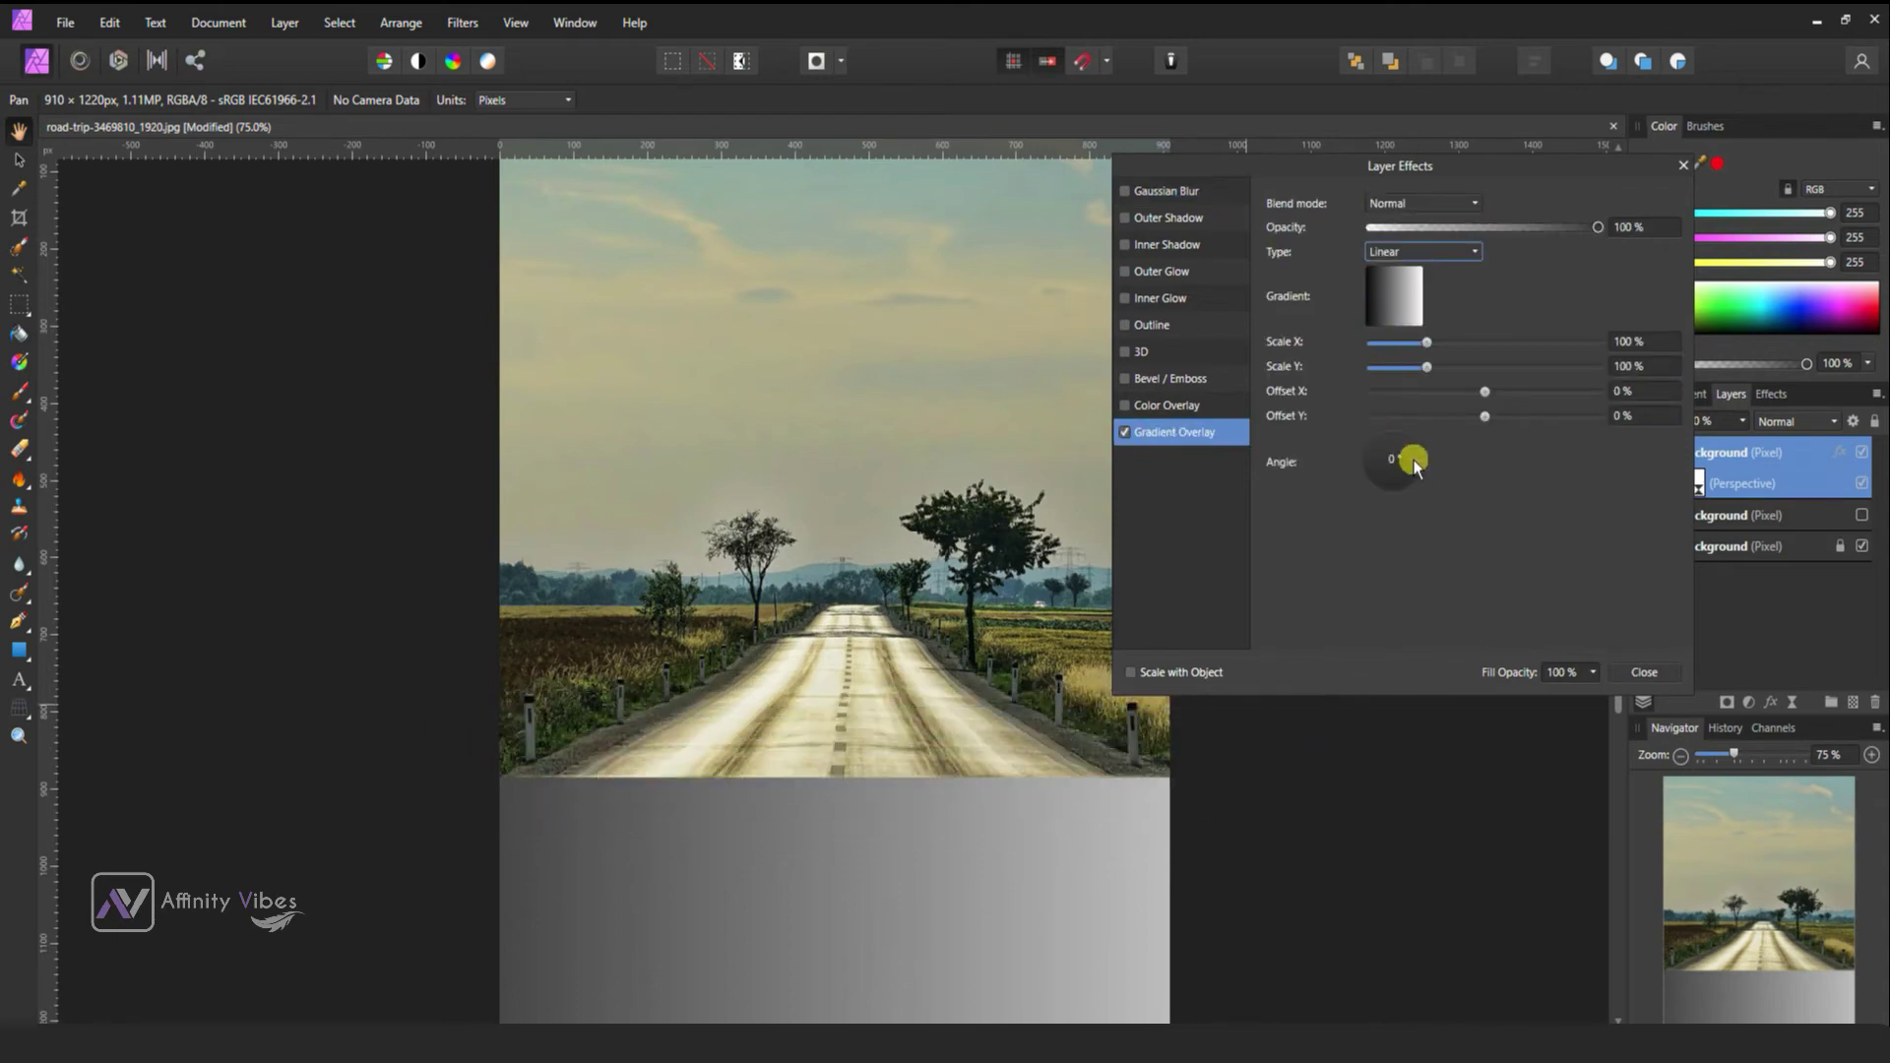
pyautogui.moveTo(1420, 459); pyautogui.dragTo(1392, 494)
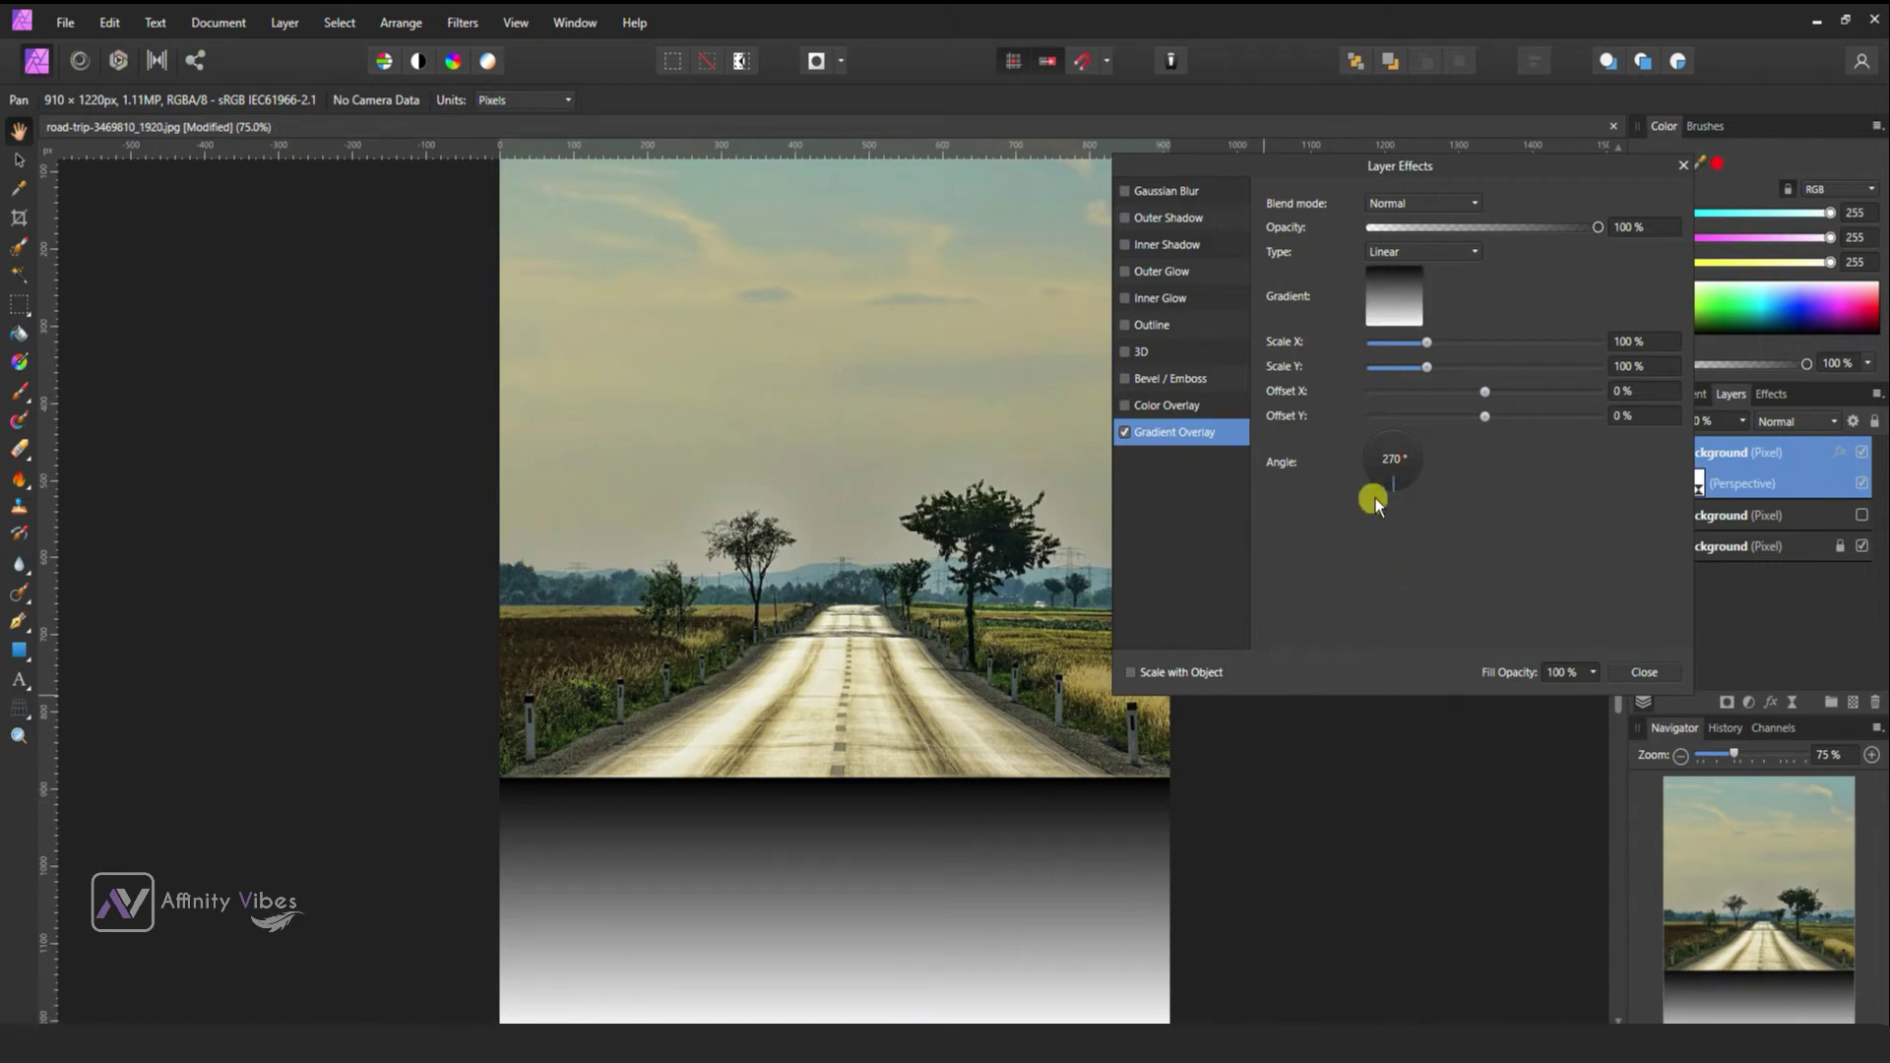
# - Set the gradient overlay to Multiply blending at about 40% opacity
pyautogui.click(1436, 203)
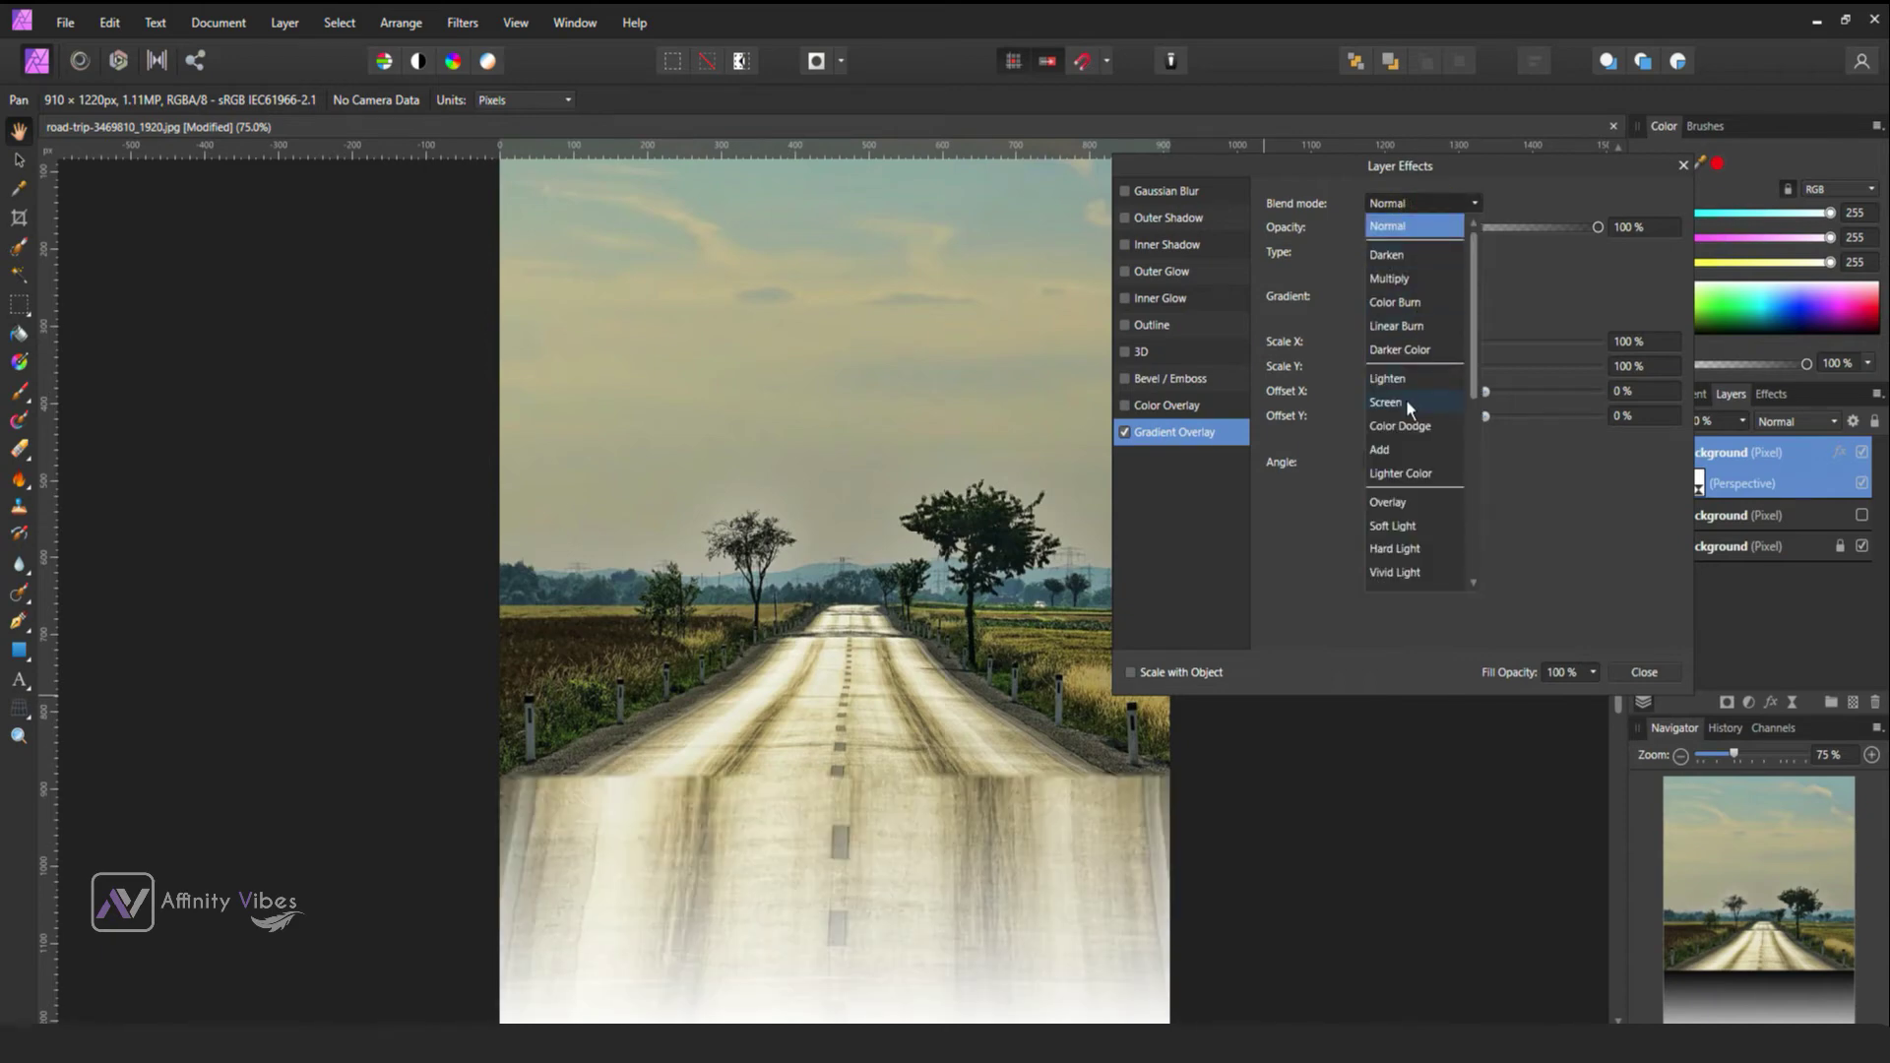
pyautogui.click(1410, 276)
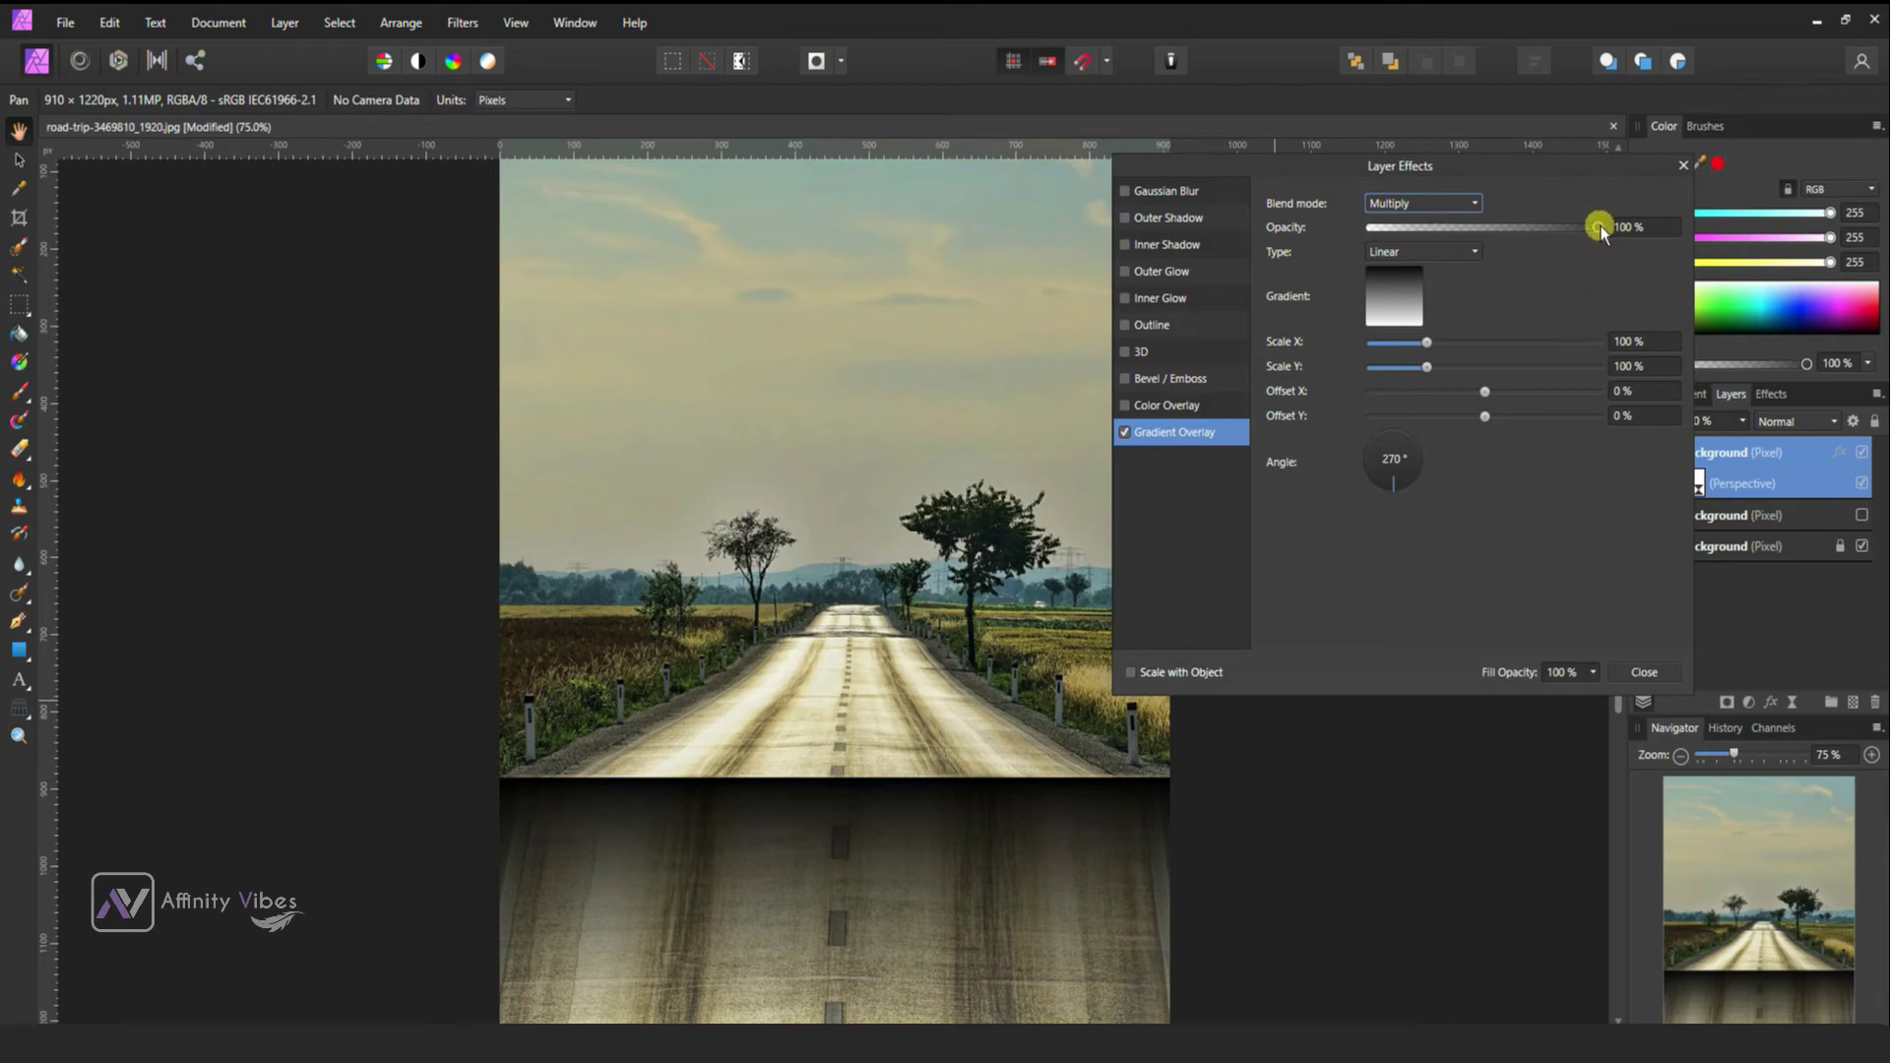
pyautogui.moveTo(1603, 226); pyautogui.dragTo(1485, 230)
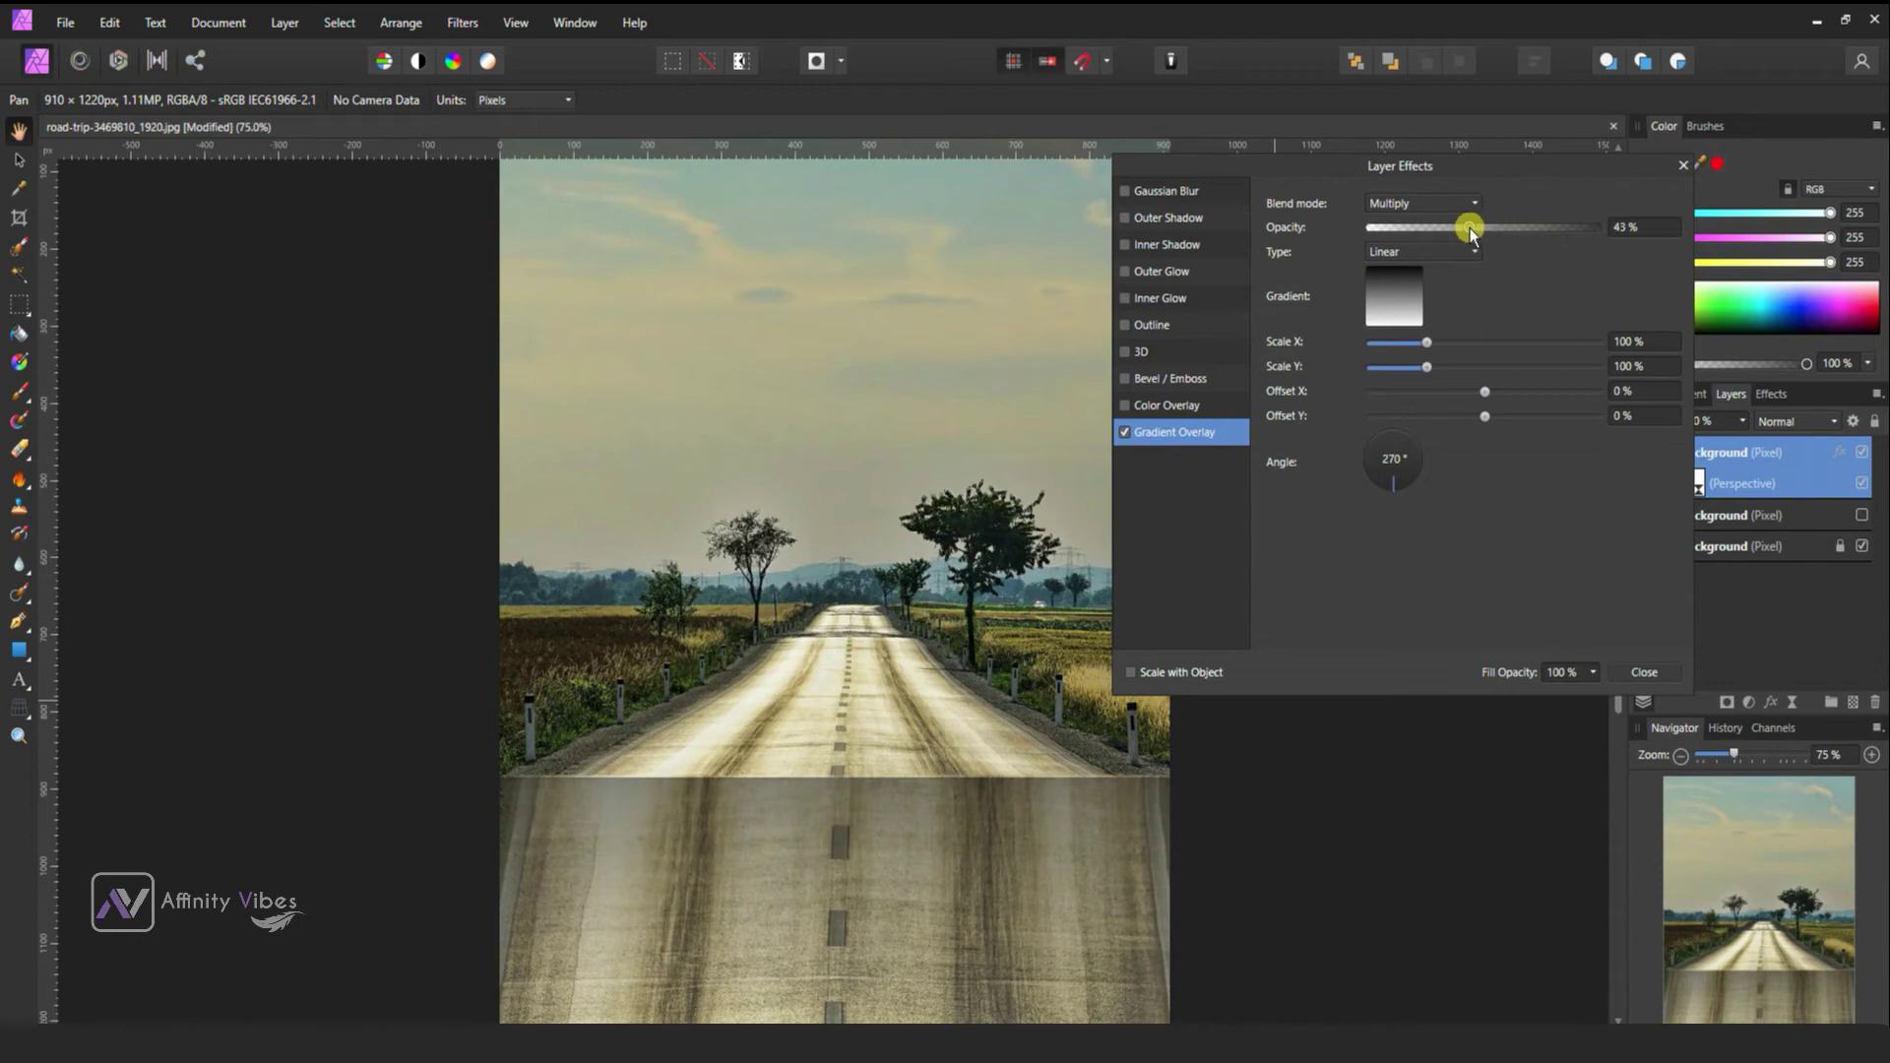
pyautogui.moveTo(1471, 230)
pyautogui.mouseDown()
pyautogui.moveTo(1373, 239)
pyautogui.moveTo(1444, 244)
pyautogui.mouseUp()
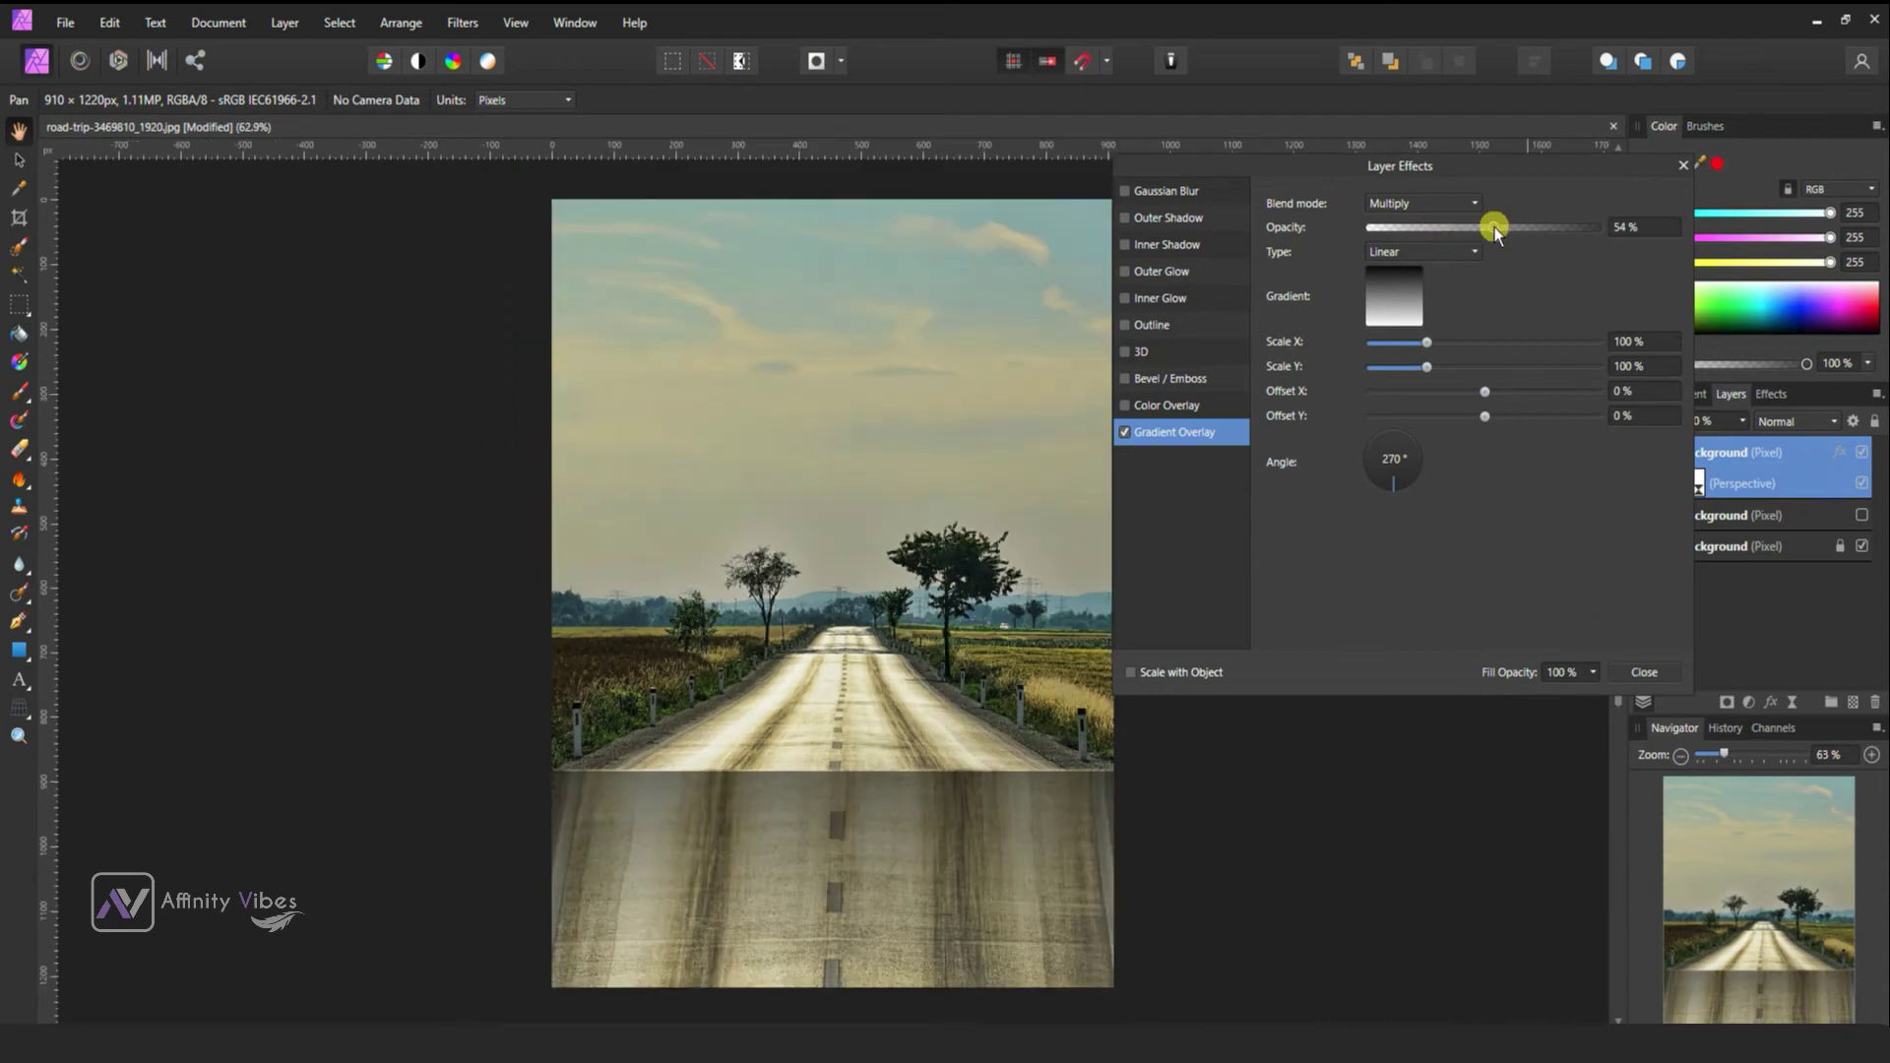
pyautogui.moveTo(1482, 232); pyautogui.dragTo(1467, 233)
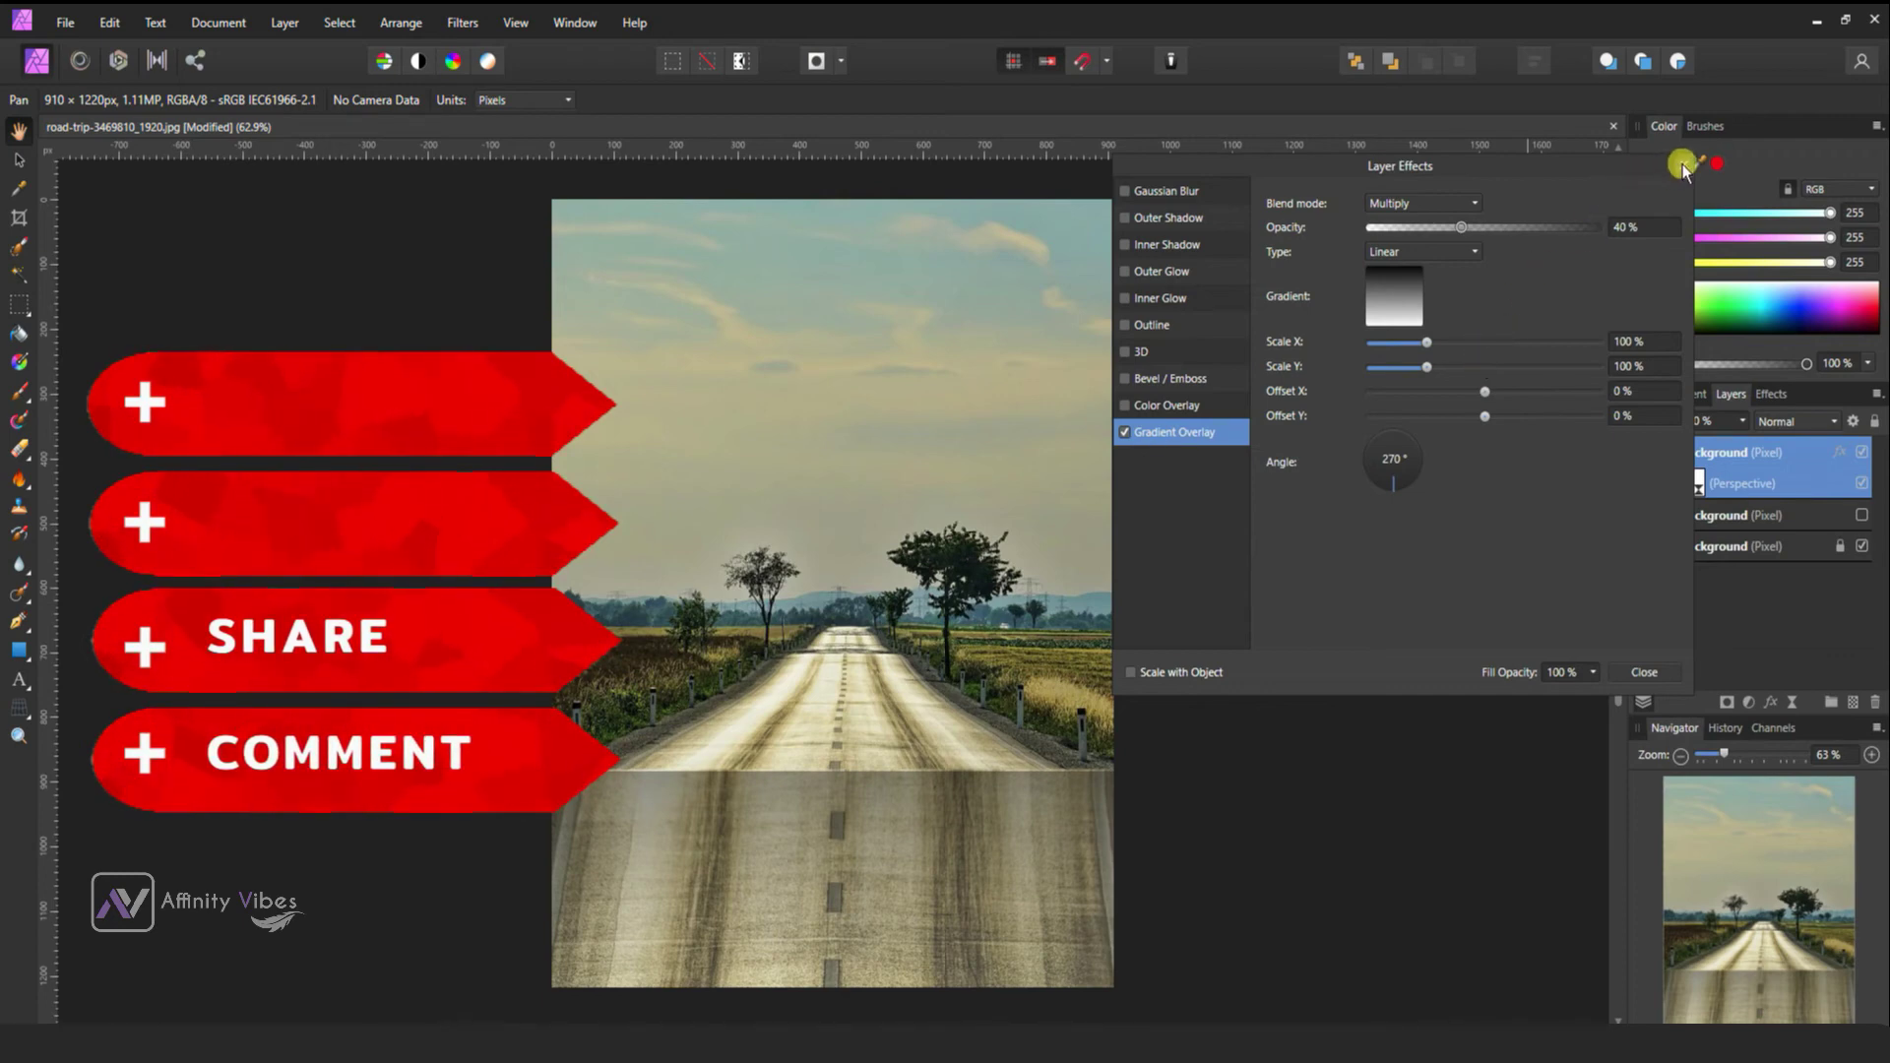
# - Close the Layer Effects dialog and zoom out to 50% to view the finished portrait
pyautogui.press('Return')
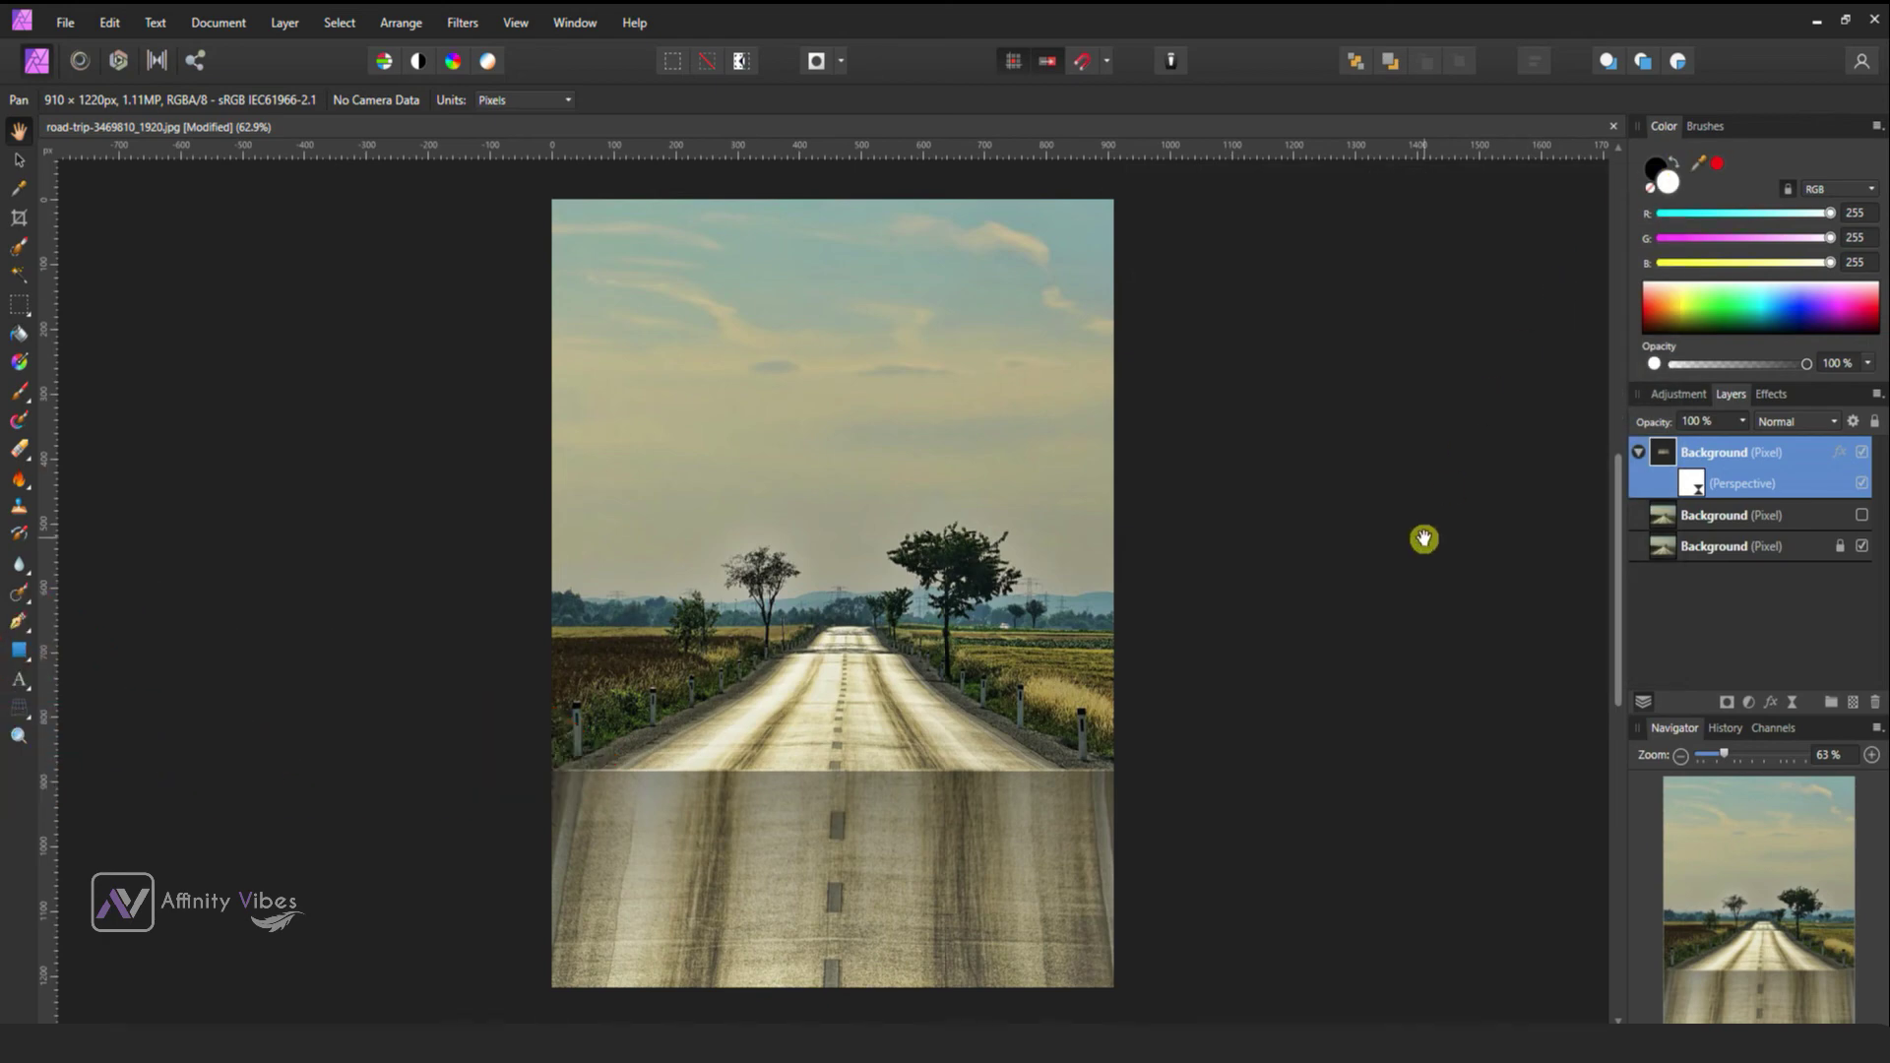
pyautogui.hotkey('ctrl', '-')
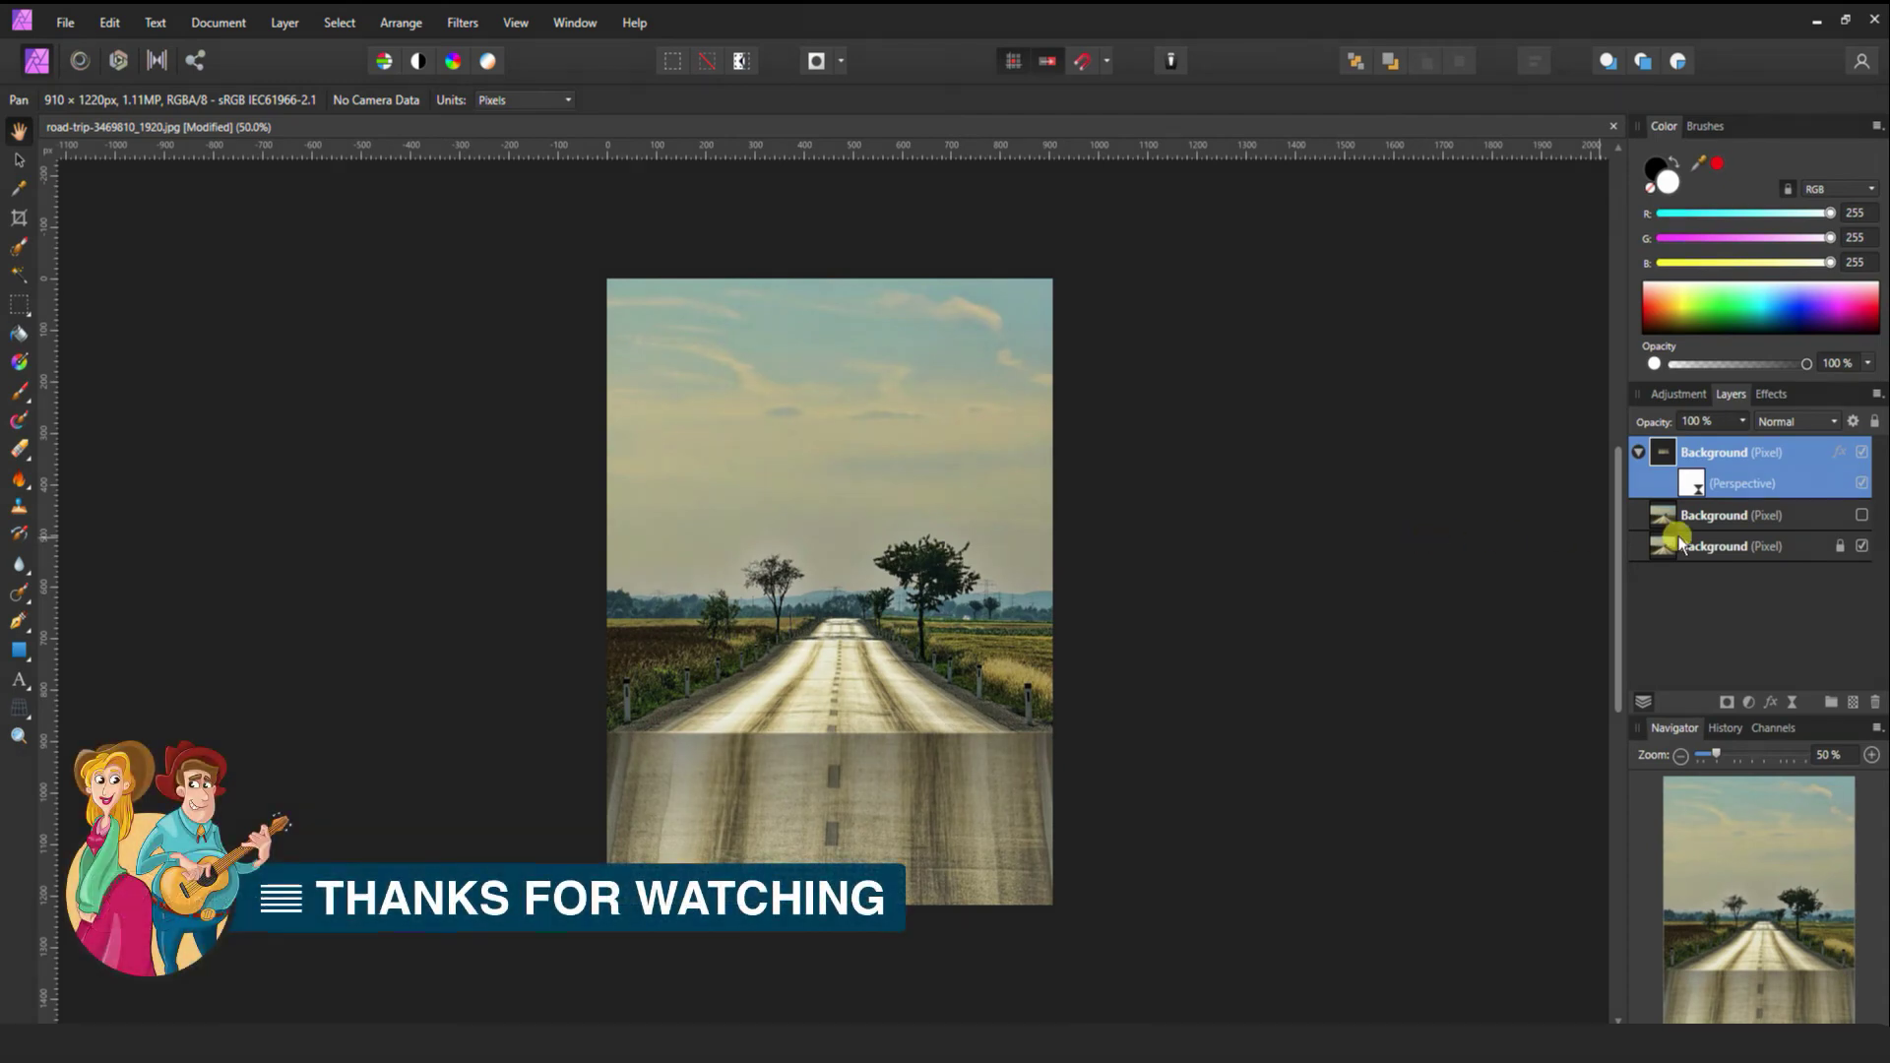